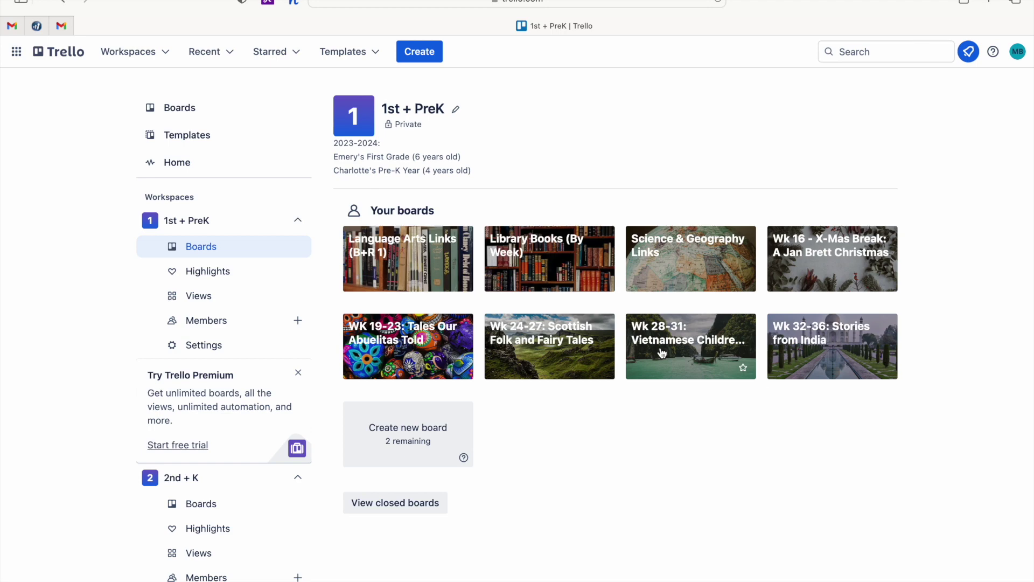
# Step: Open the "Wk 28-31: Vietnamese Children's Favorite Stories" board in the 1st + PreK workspace
pyautogui.click(662, 353)
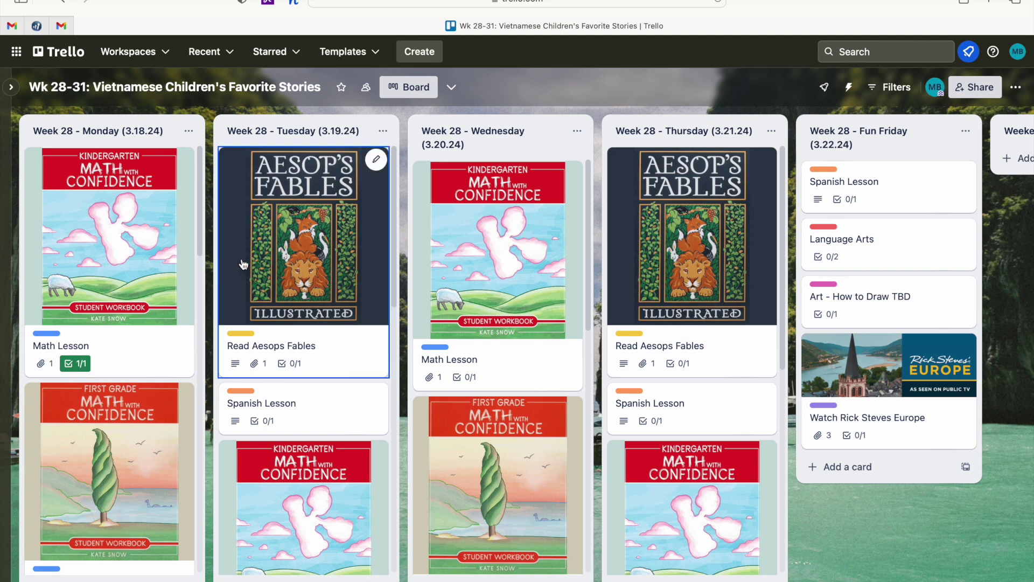
pyautogui.click(190, 132)
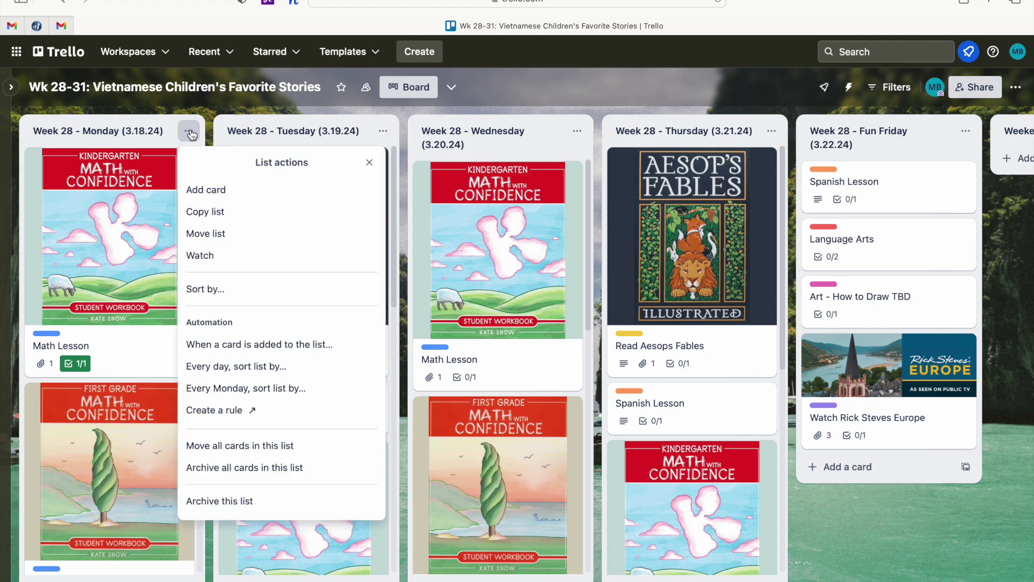
pyautogui.click(215, 214)
pyautogui.click(233, 210)
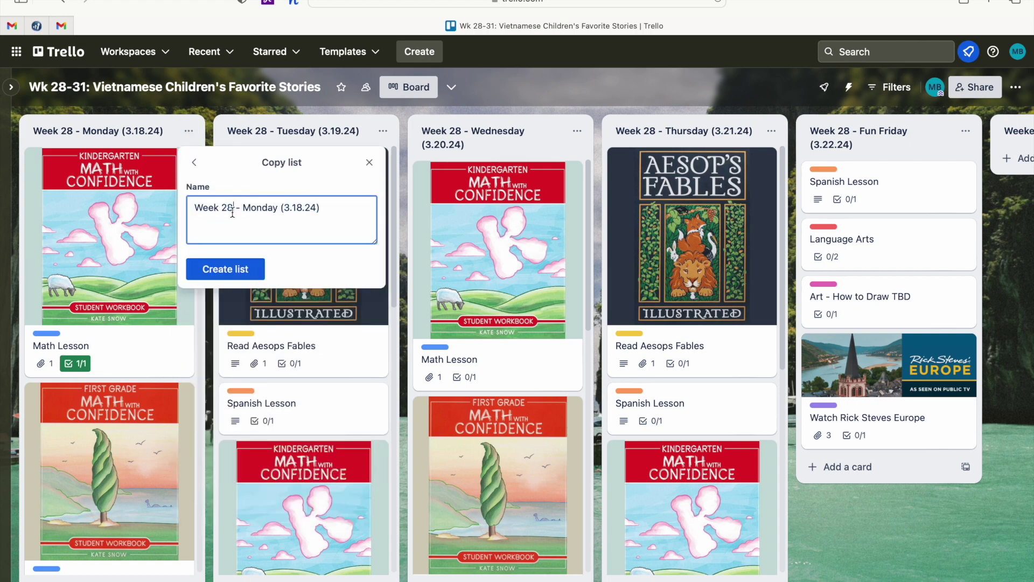
pyautogui.press('BackSpace')
pyautogui.write('9')
pyautogui.click(301, 210)
pyautogui.press('BackSpace')
pyautogui.press('BackSpace')
pyautogui.write('25')
pyautogui.click(369, 162)
# Step: Look through the board's daily lists from Week 28 Monday across to Week 29 Fun Friday
pyautogui.hscroll(5, 370, 165)
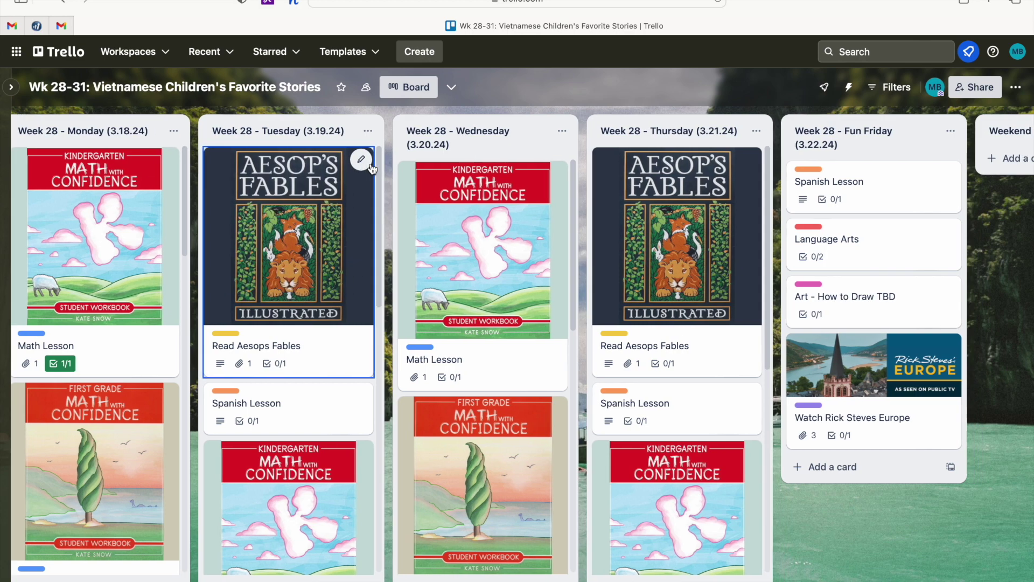
pyautogui.hscroll(5, 371, 168)
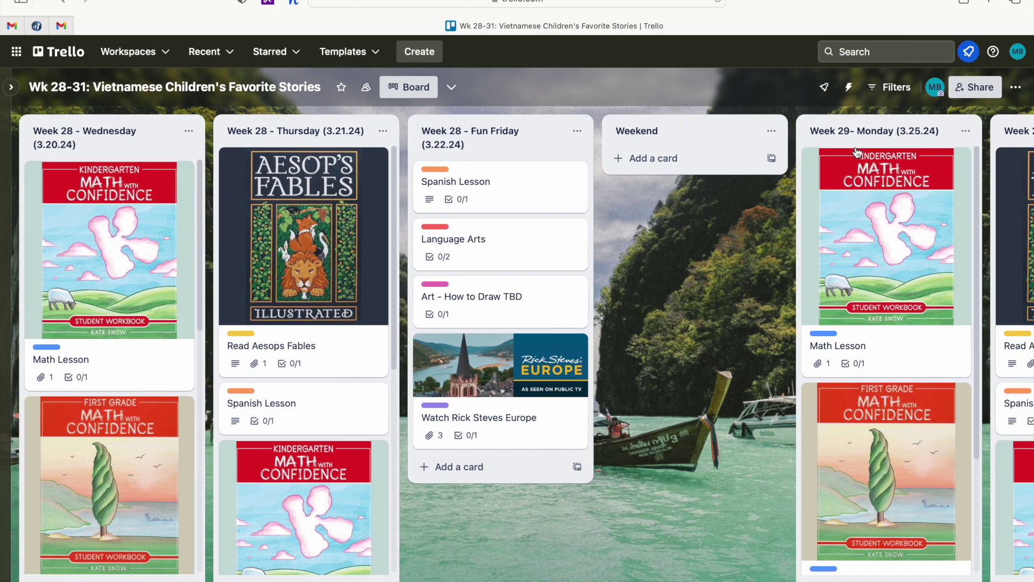
pyautogui.hscroll(-5, 281, 301)
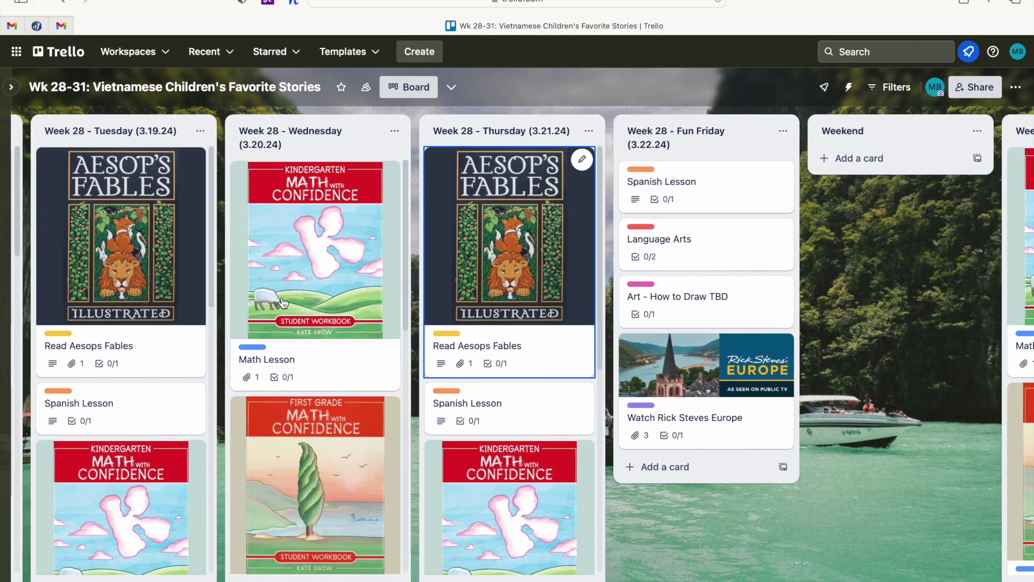
pyautogui.hscroll(-5, 283, 303)
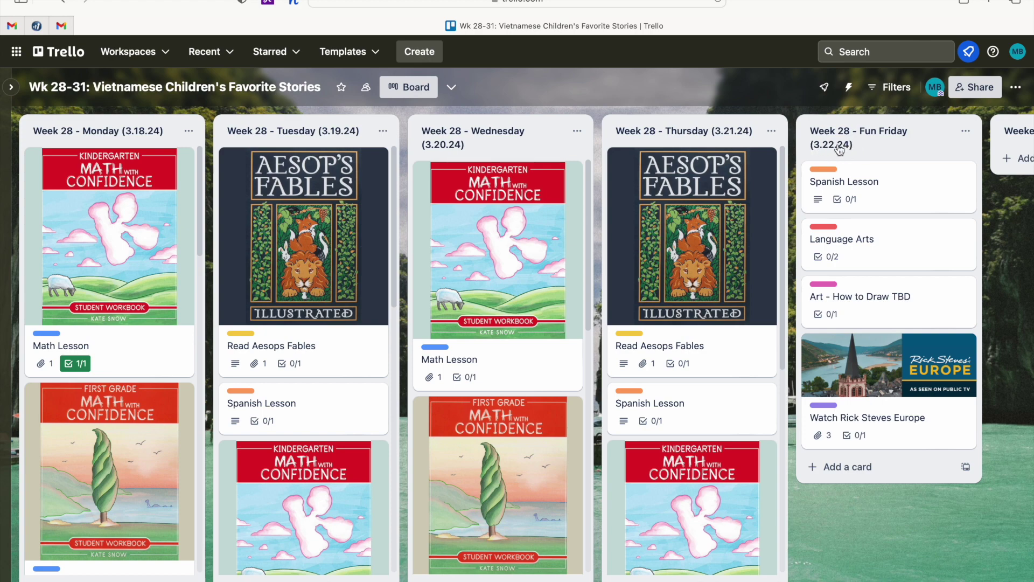
pyautogui.hscroll(10, 761, 209)
pyautogui.hscroll(8, 759, 209)
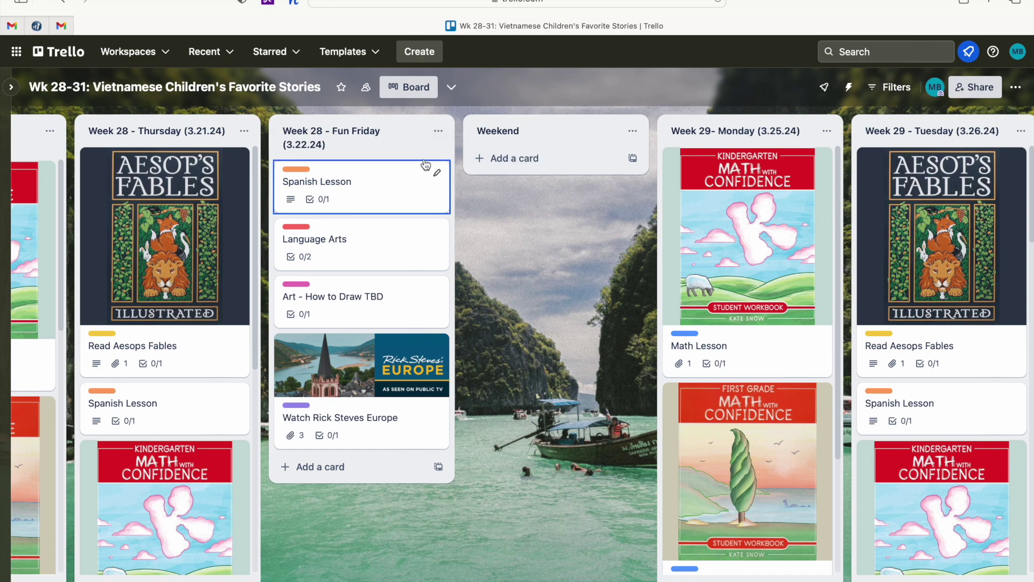
pyautogui.hscroll(6, 557, 142)
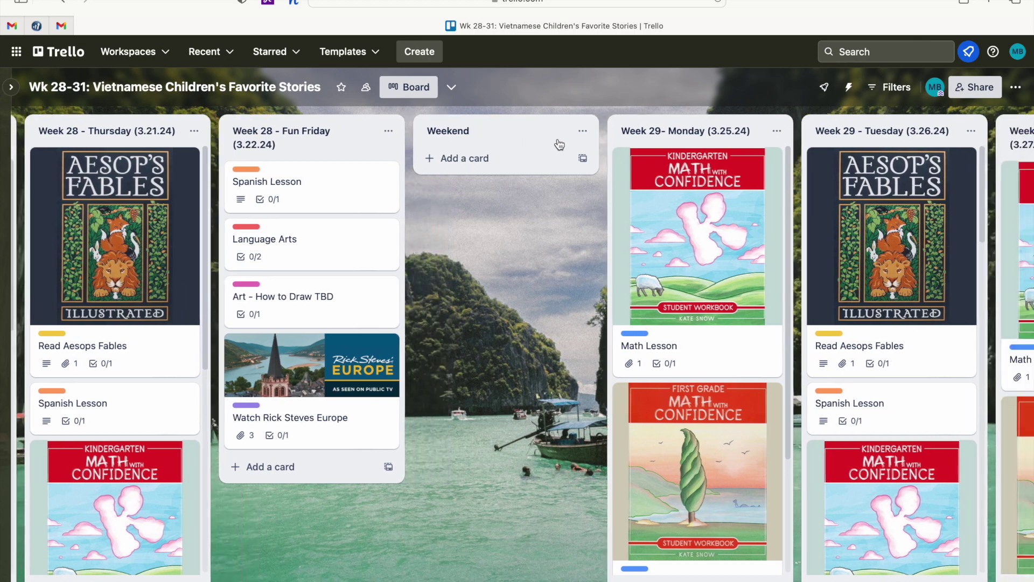
pyautogui.hscroll(4, 559, 143)
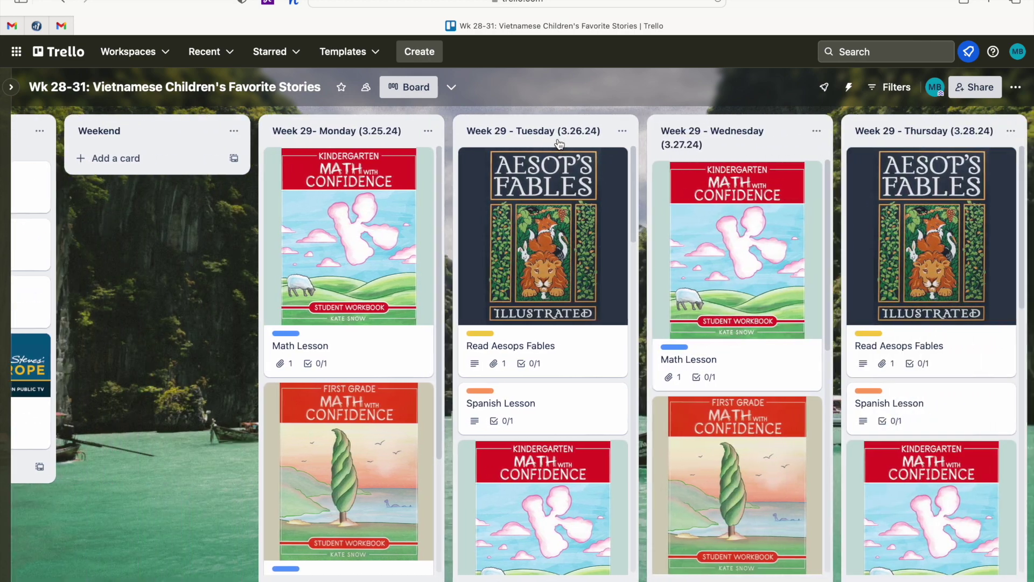
pyautogui.hscroll(2, 559, 143)
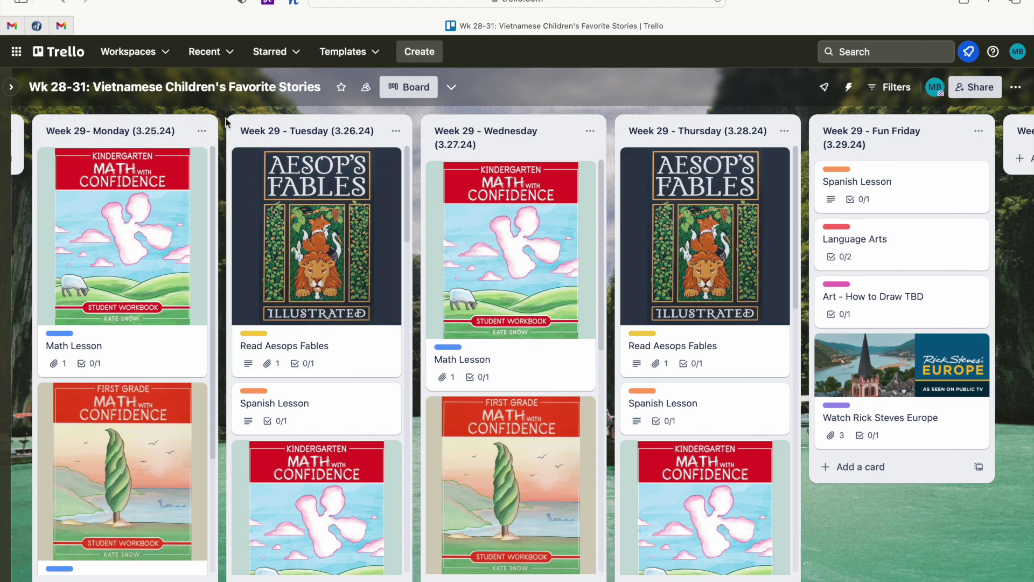
# Step: Set the due date of the "Ninja @ 4:30pm" card in the Week 29 Monday list to 03/25/2024
pyautogui.scroll(-3, 142, 335)
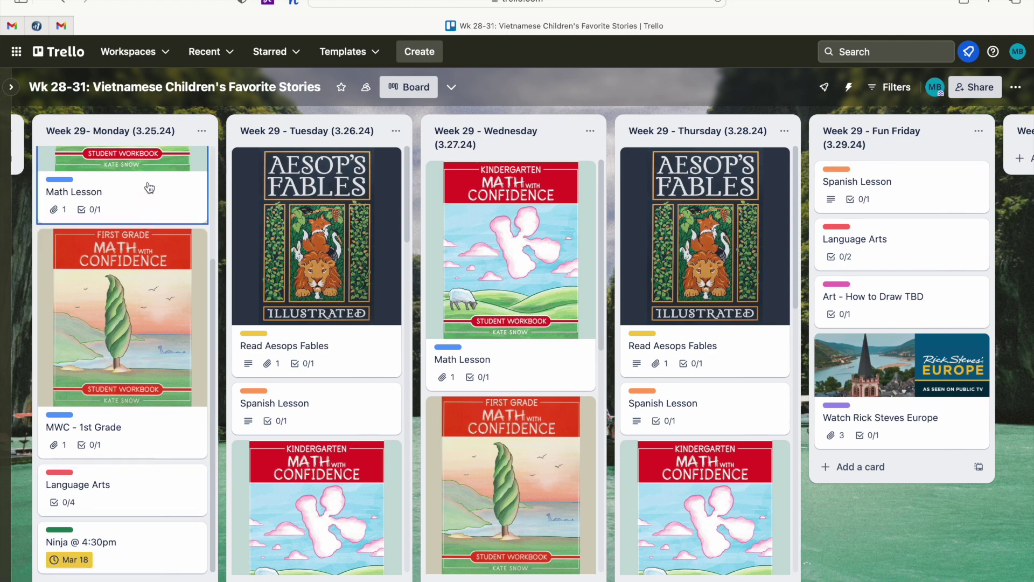
pyautogui.click(128, 540)
pyautogui.click(448, 211)
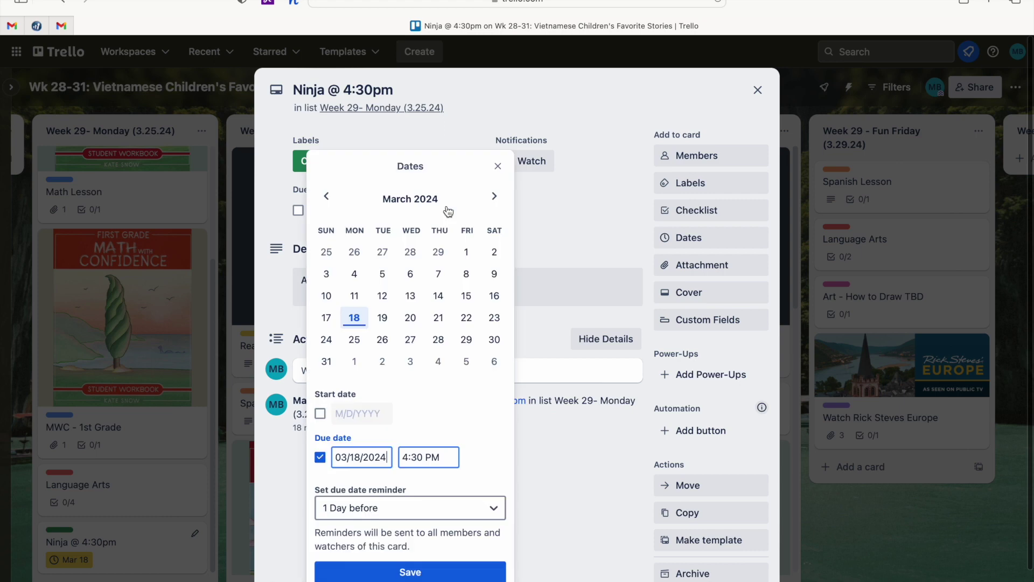
pyautogui.click(356, 342)
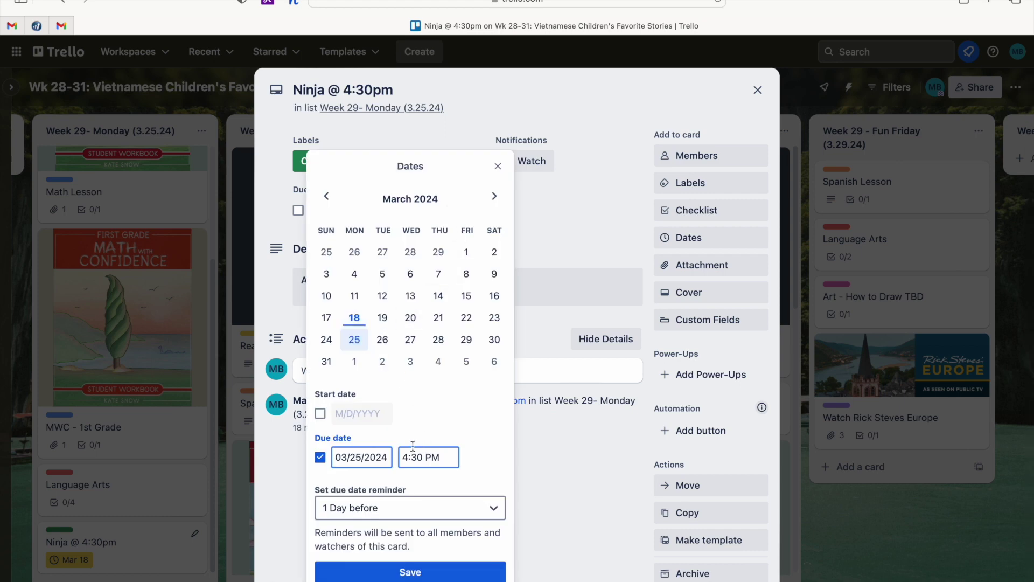
pyautogui.click(415, 571)
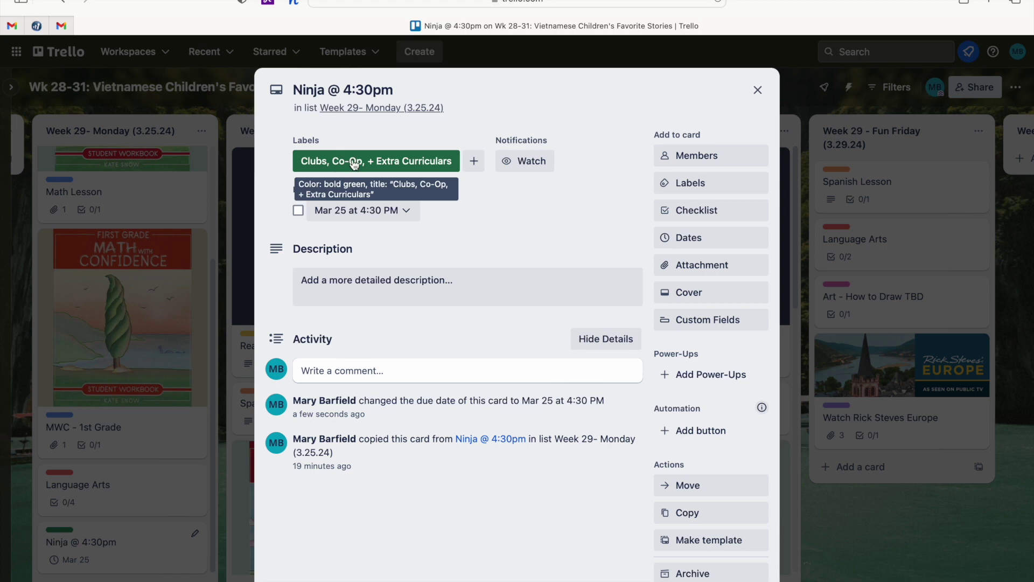
pyautogui.click(757, 91)
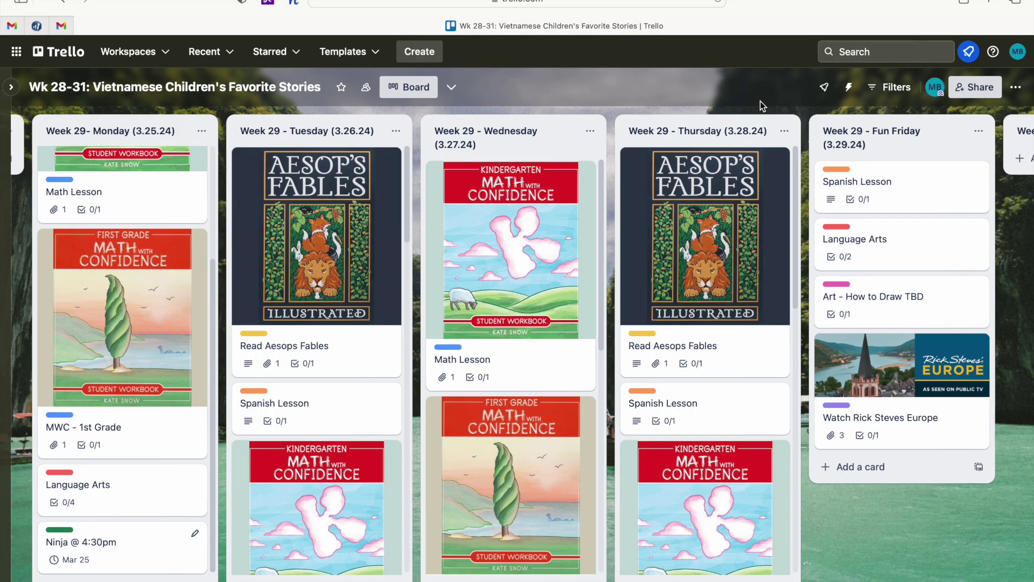
# Step: Examine the "Read Vietnamese Children's Favorite Stories" card in the Week 29 Tuesday list, including its labels, attachment and checklist
pyautogui.scroll(-3, 293, 480)
pyautogui.scroll(-10, 293, 480)
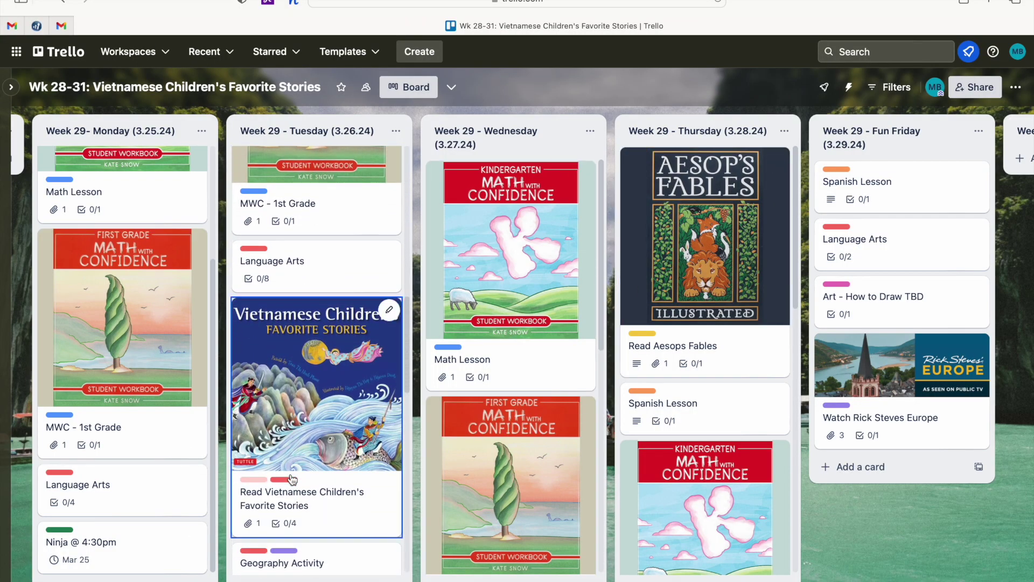
pyautogui.click(294, 440)
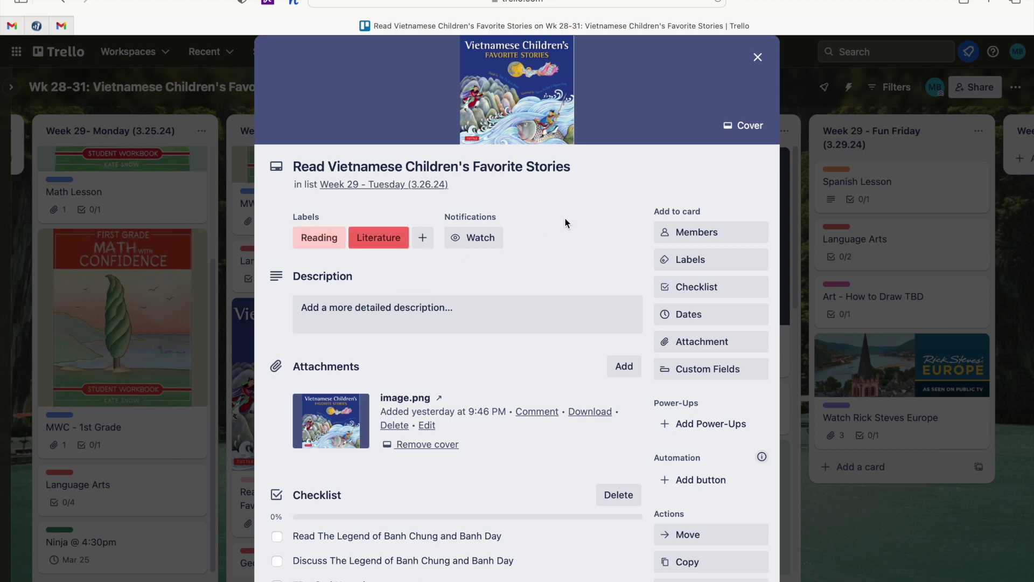
pyautogui.click(758, 58)
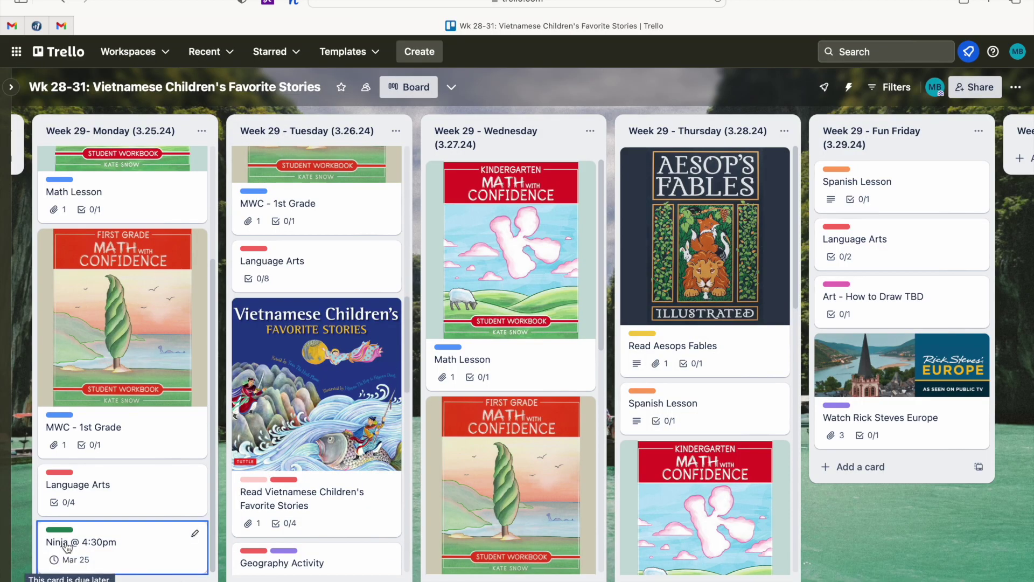
# Step: Add a "Chess @ 11am" card to the Week 29 Monday list with the "Clubs, Co-Op, + Extra Curriculars" label
pyautogui.press('n')
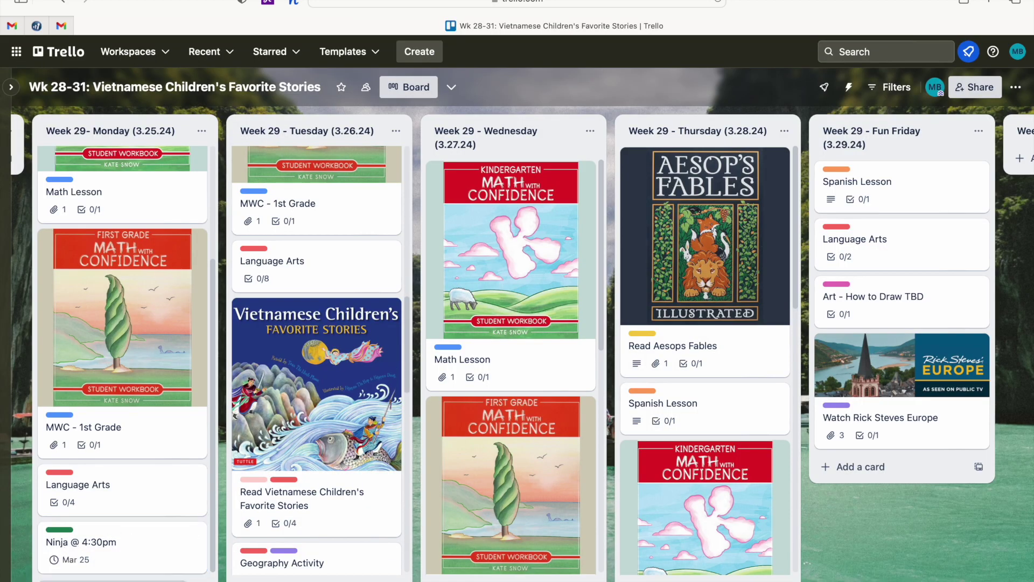
pyautogui.write('Chess @ 11am')
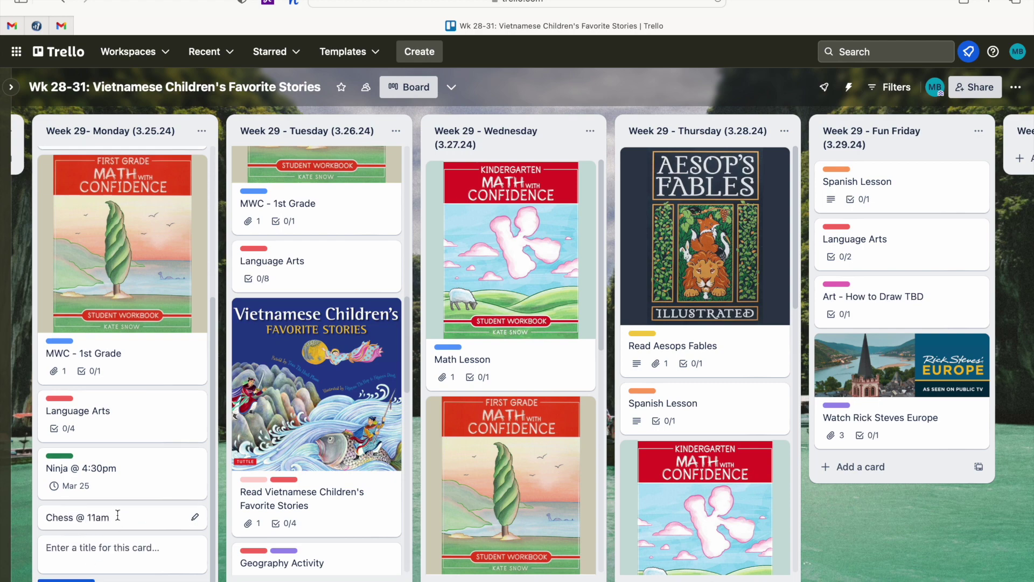
pyautogui.click(120, 518)
pyautogui.click(692, 184)
pyautogui.click(670, 344)
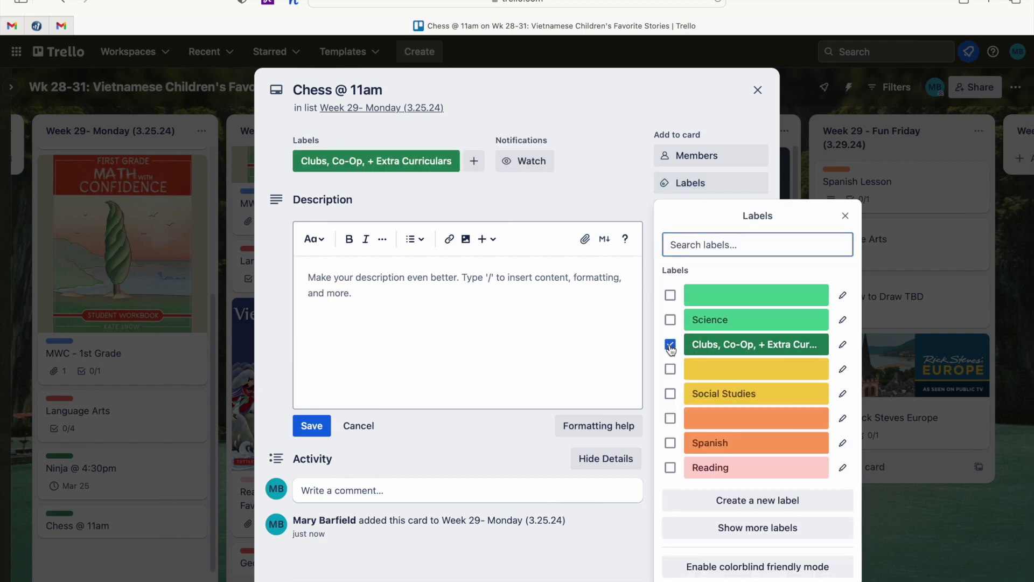
pyautogui.click(846, 216)
# Step: Set the "Chess @ 11am" card's due date to 3/25/2024 at 11:00 AM and return to the board
pyautogui.click(703, 237)
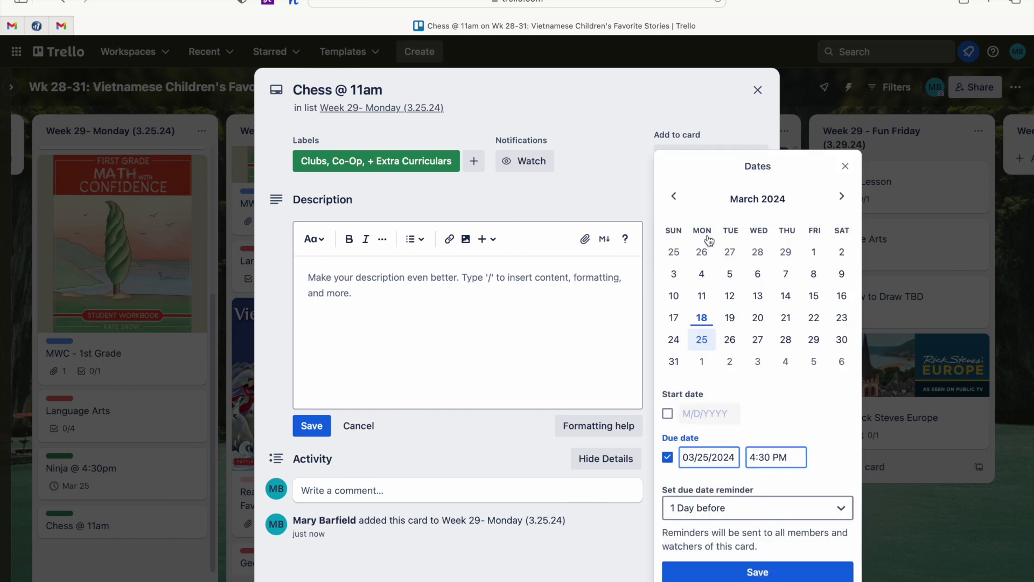
pyautogui.click(702, 345)
pyautogui.press('BackSpace')
pyautogui.write('0')
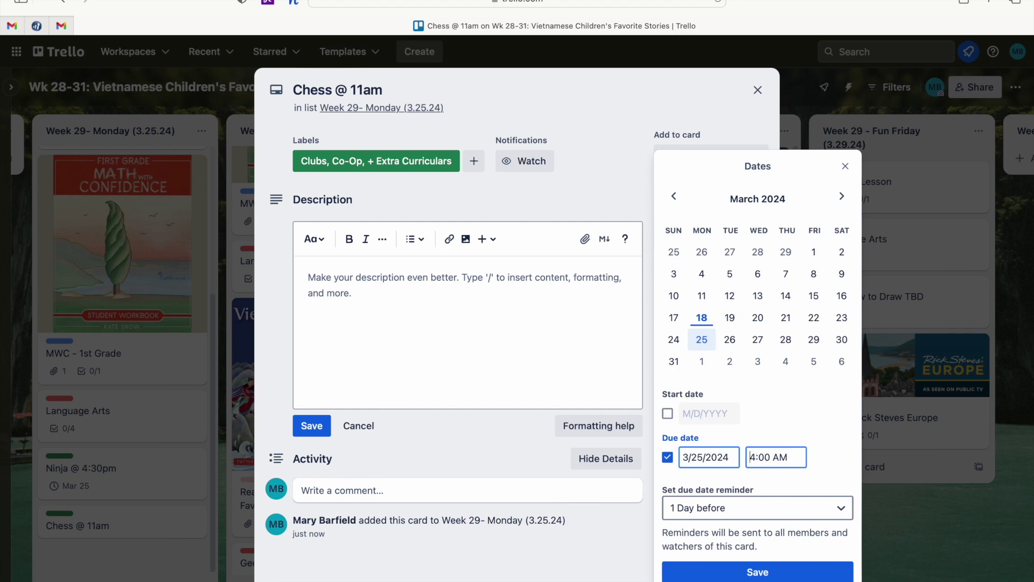
pyautogui.press('BackSpace')
pyautogui.write('11')
pyautogui.click(814, 572)
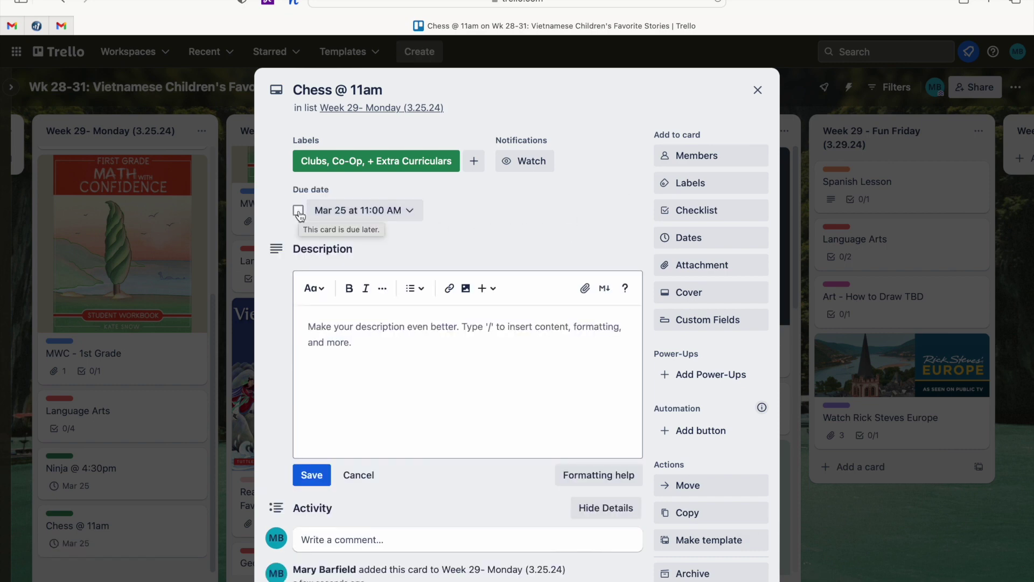
pyautogui.click(758, 90)
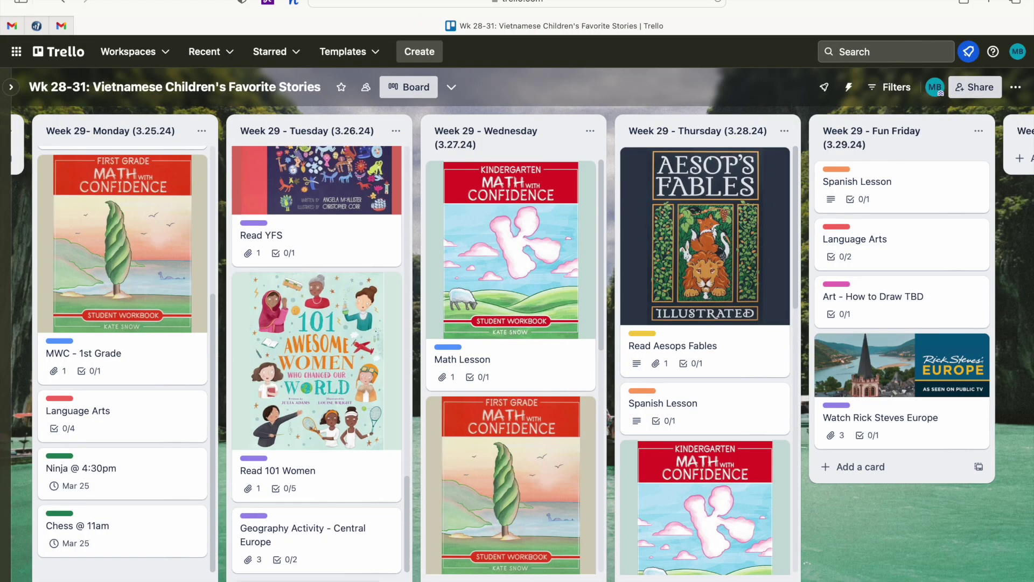
# Step: Add a "Library Lego Challenge @ 6pm" card at the end of the Week 29 Tuesday list
pyautogui.click(259, 579)
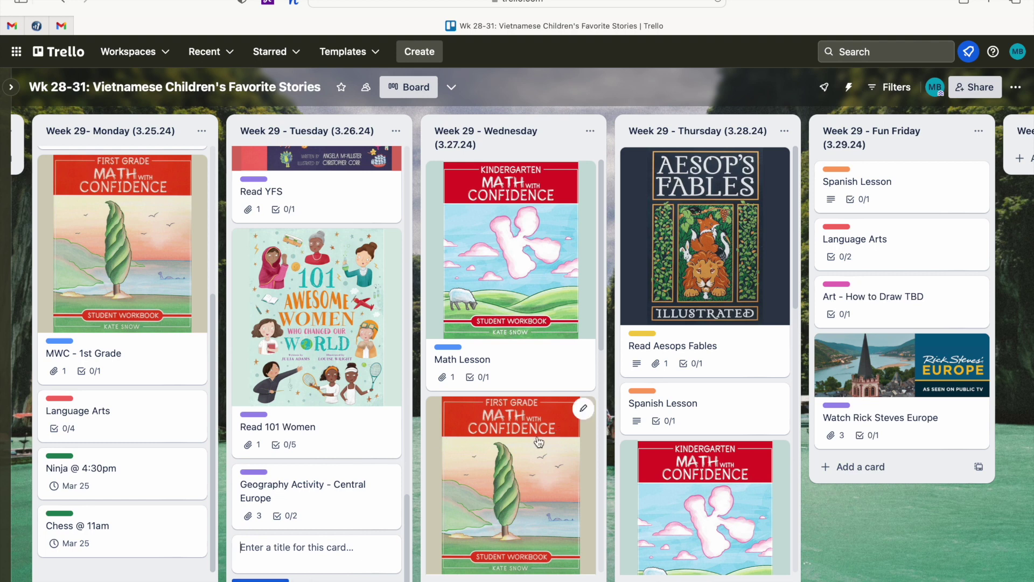
pyautogui.press('Escape')
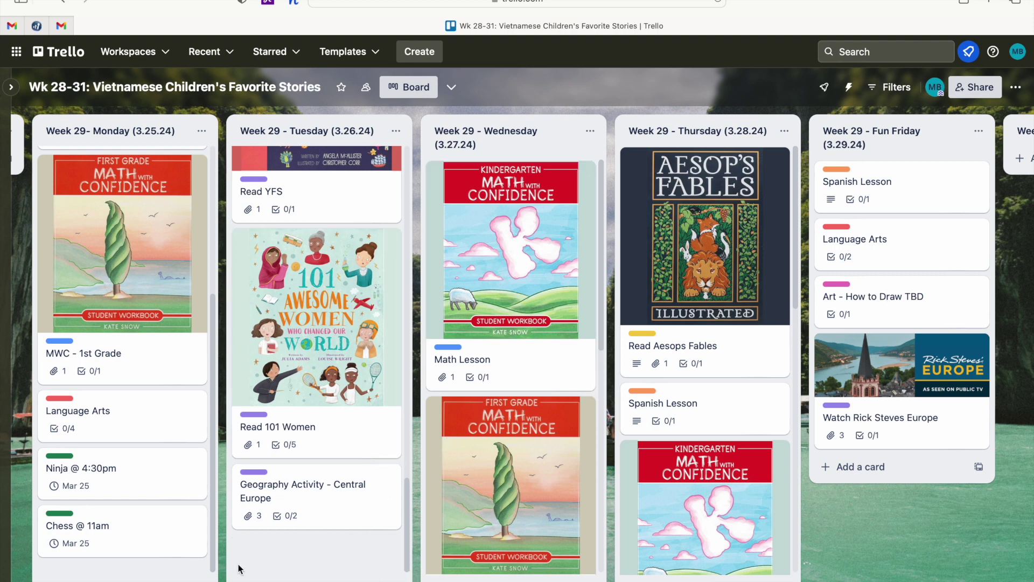
pyautogui.click(255, 577)
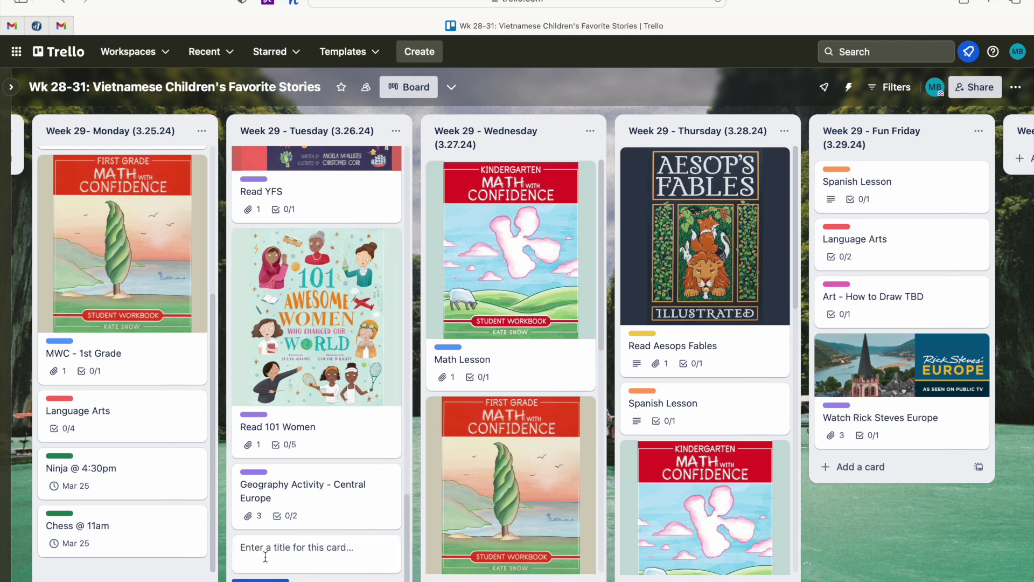
pyautogui.write('Library Lego0 Challenge @ 6pm')
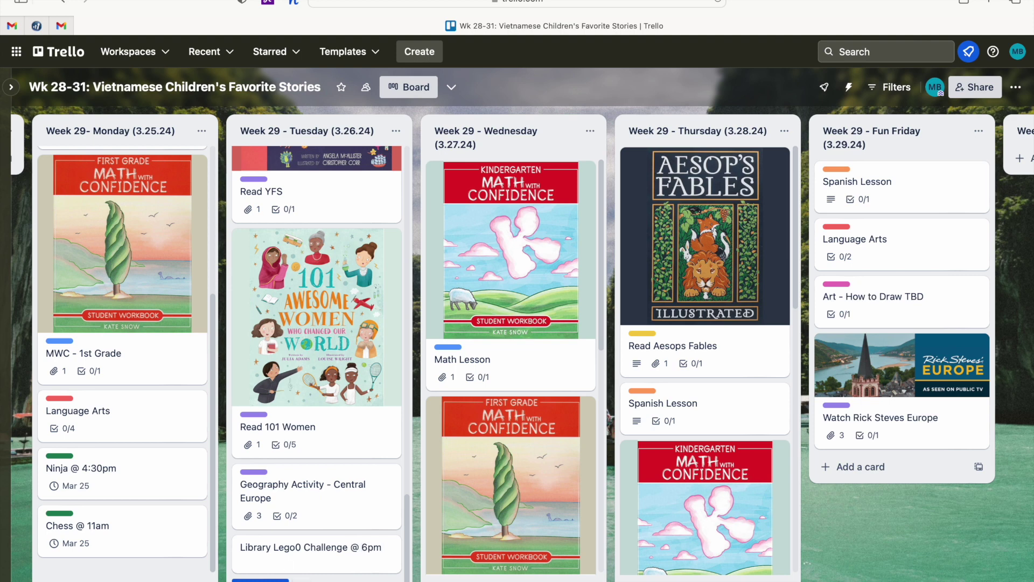
pyautogui.press('BackSpace')
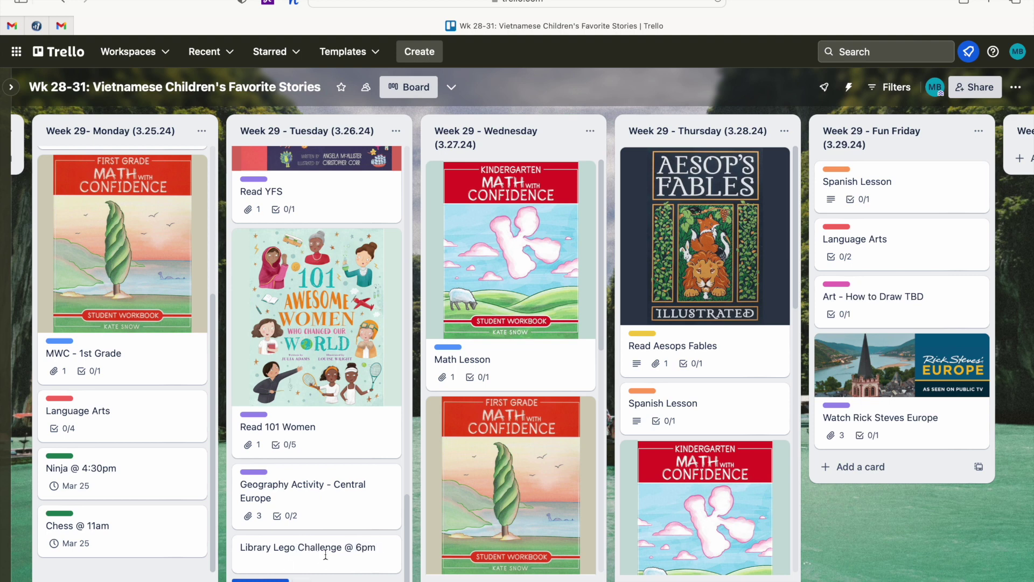
pyautogui.press('Return')
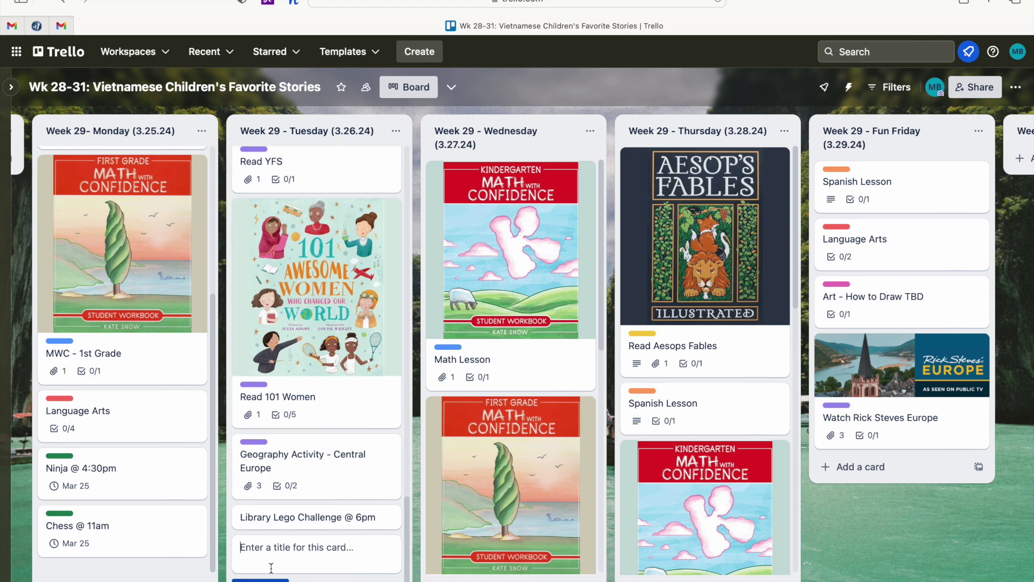
# Step: Retitle the new Library Lego Challenge card as "Library Lego Challenge @ 6:30pm"
pyautogui.moveTo(294, 519)
pyautogui.mouseDown()
pyautogui.moveTo(448, 521)
pyautogui.moveTo(701, 501)
pyautogui.moveTo(387, 520)
pyautogui.moveTo(281, 513)
pyautogui.mouseUp()
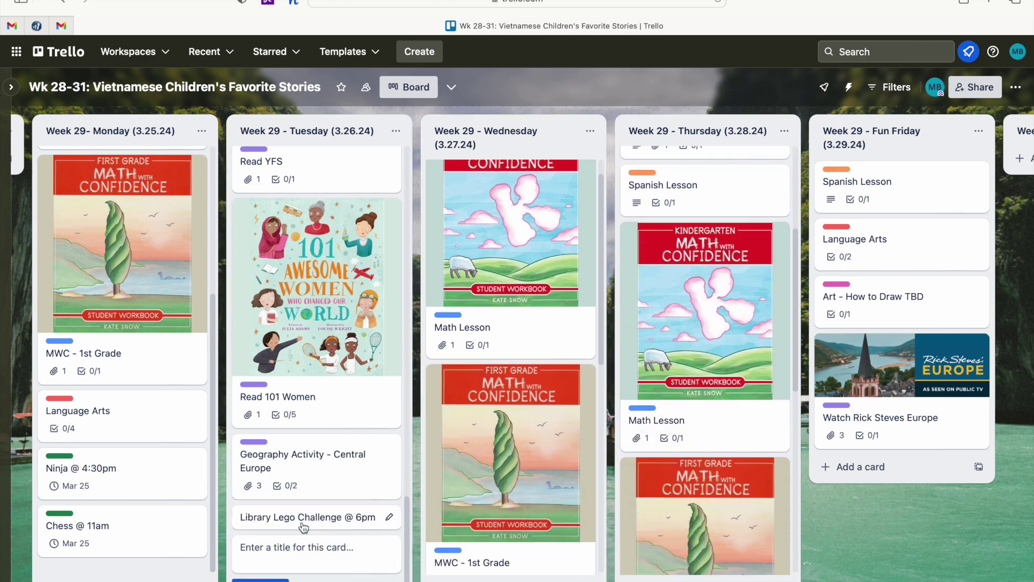
pyautogui.click(283, 516)
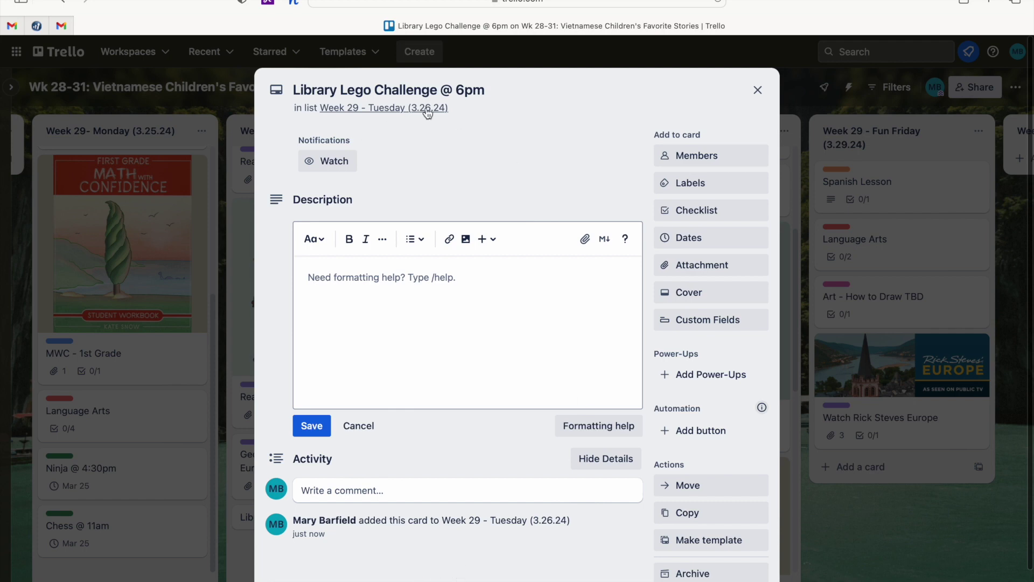
pyautogui.click(463, 90)
pyautogui.write(':30')
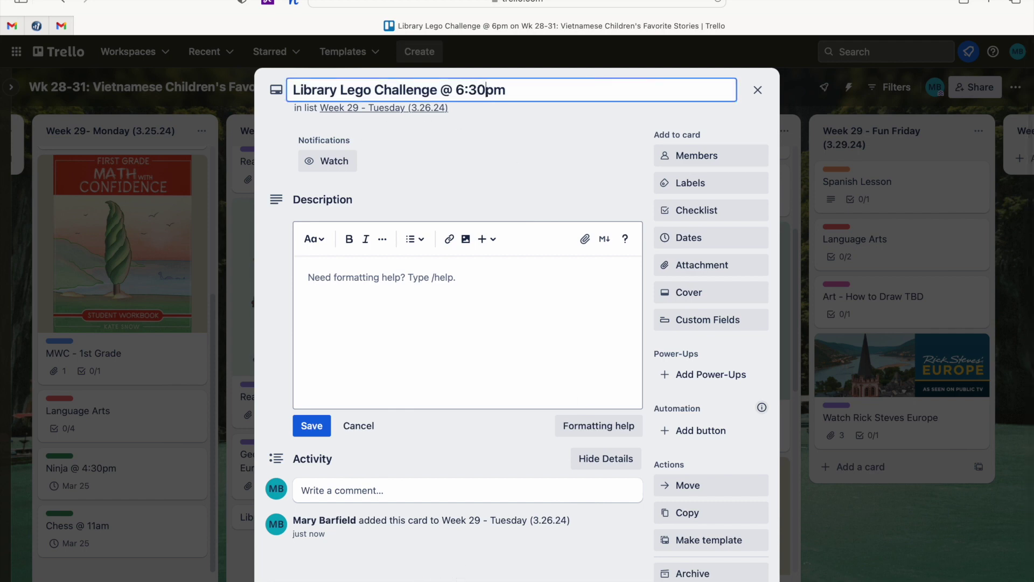
# Step: Apply the "Clubs, Co-Op, + Extra Curriculars" label to the Library Lego Challenge card
pyautogui.click(707, 211)
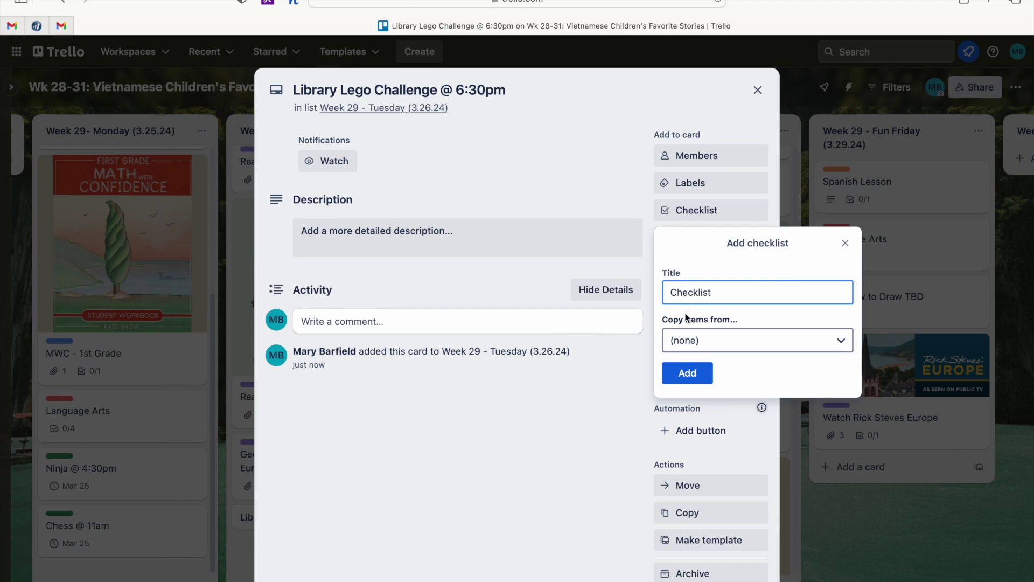
pyautogui.click(628, 166)
pyautogui.click(683, 186)
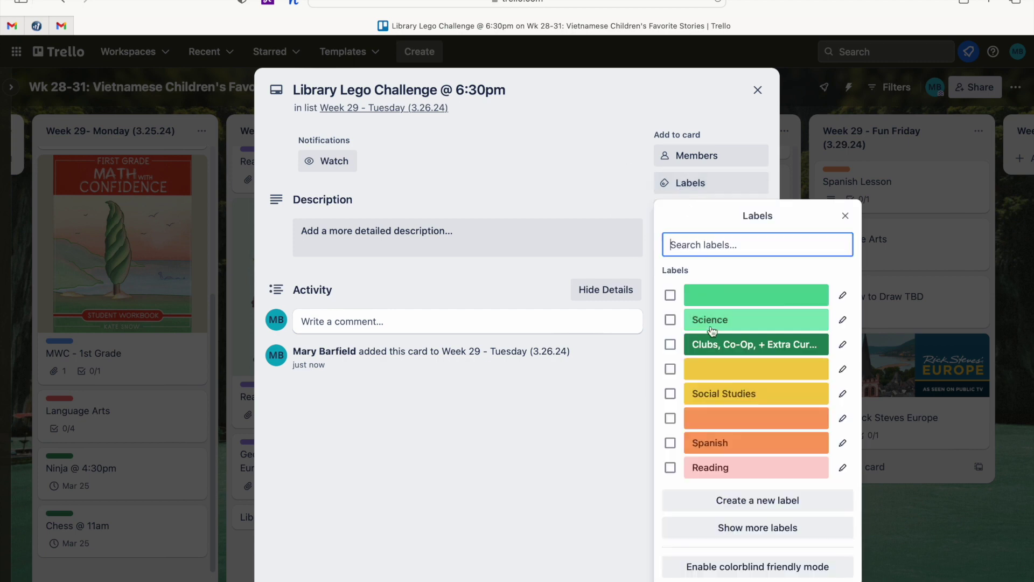
pyautogui.click(671, 344)
pyautogui.click(604, 177)
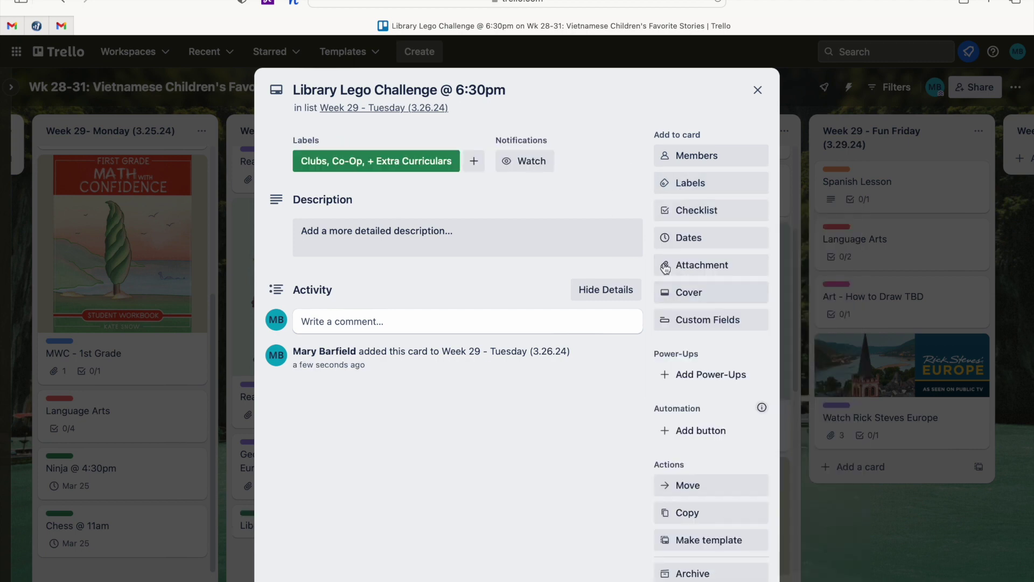
# Step: Set the Library Lego Challenge card's due date to 3/26/2024 at 6:30 PM and return to the board
pyautogui.click(735, 237)
pyautogui.click(729, 339)
pyautogui.click(783, 458)
pyautogui.press('BackSpace')
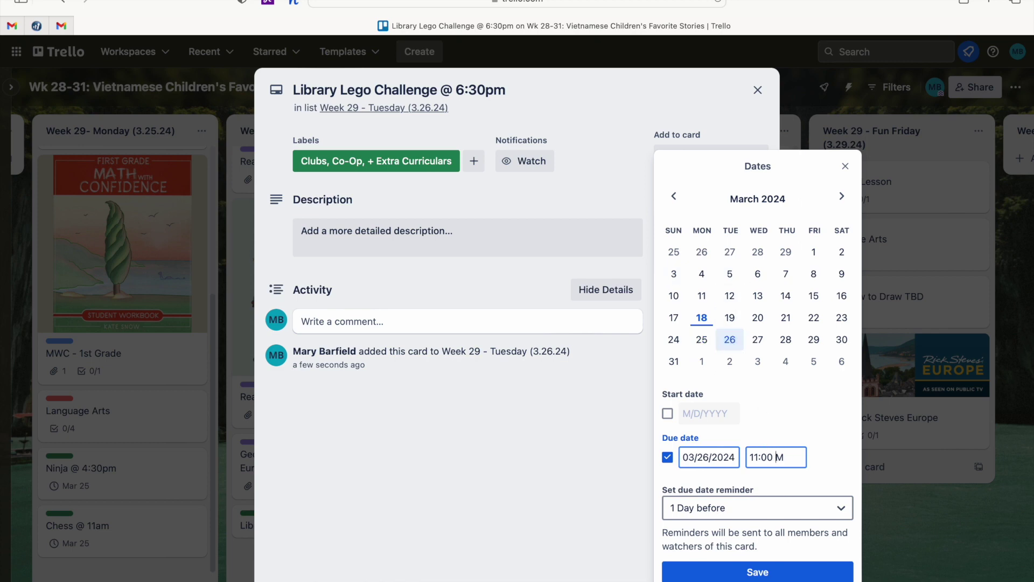
pyautogui.click(769, 456)
pyautogui.press('BackSpace')
pyautogui.press('BackSpace')
pyautogui.press('BackSpace')
pyautogui.press('BackSpace')
pyautogui.write('6:3')
pyautogui.click(850, 577)
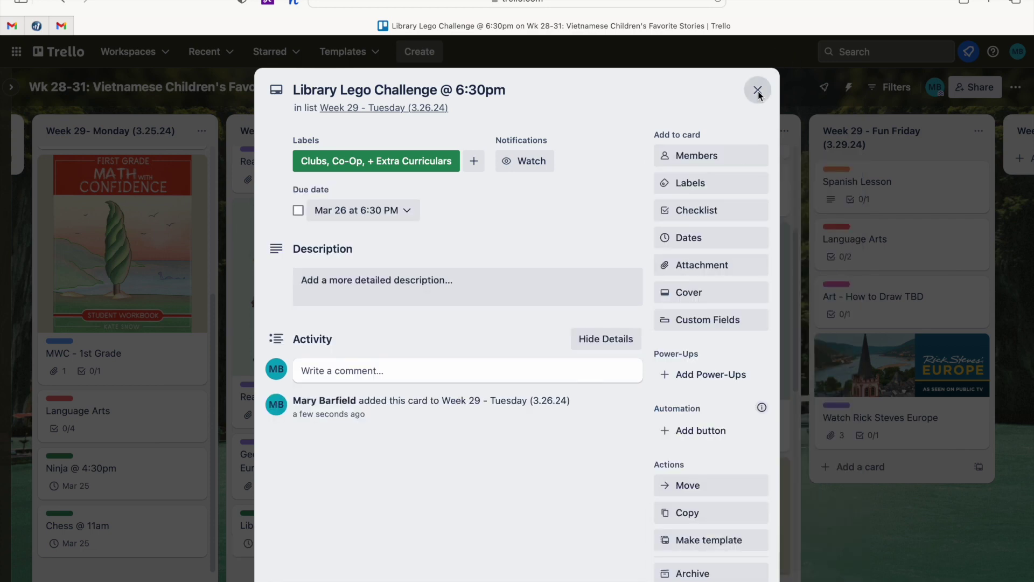
pyautogui.click(756, 89)
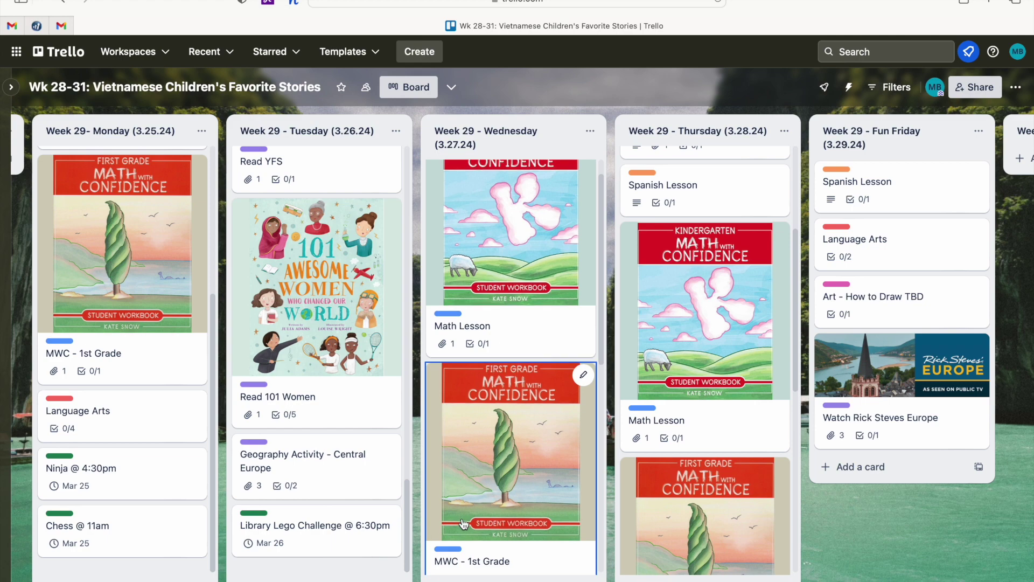
# Step: Add a "Hike with COOP @ 2pm" card at the end of the Week 29 Wednesday list and open it
pyautogui.scroll(-10, 463, 523)
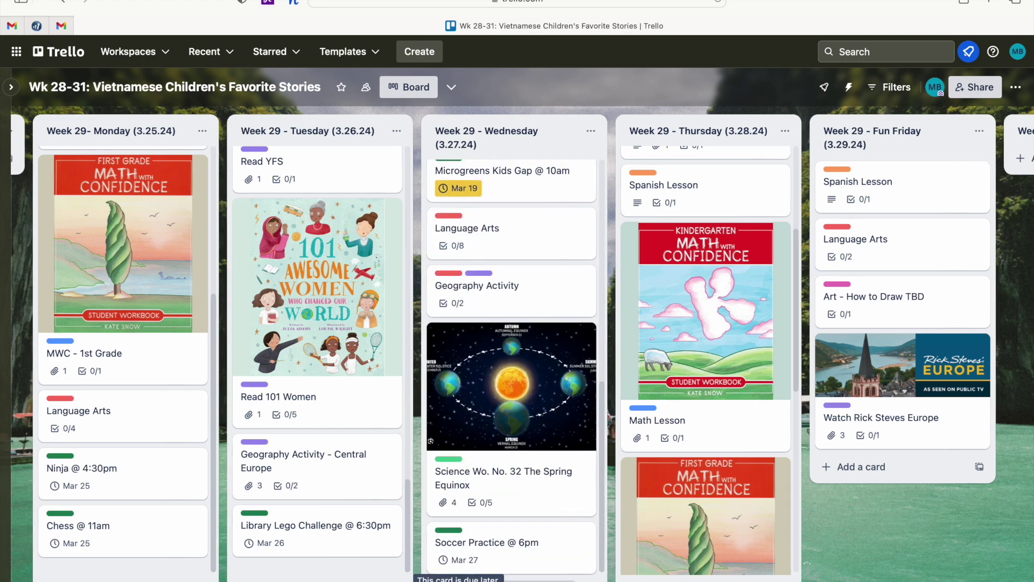
pyautogui.press('n')
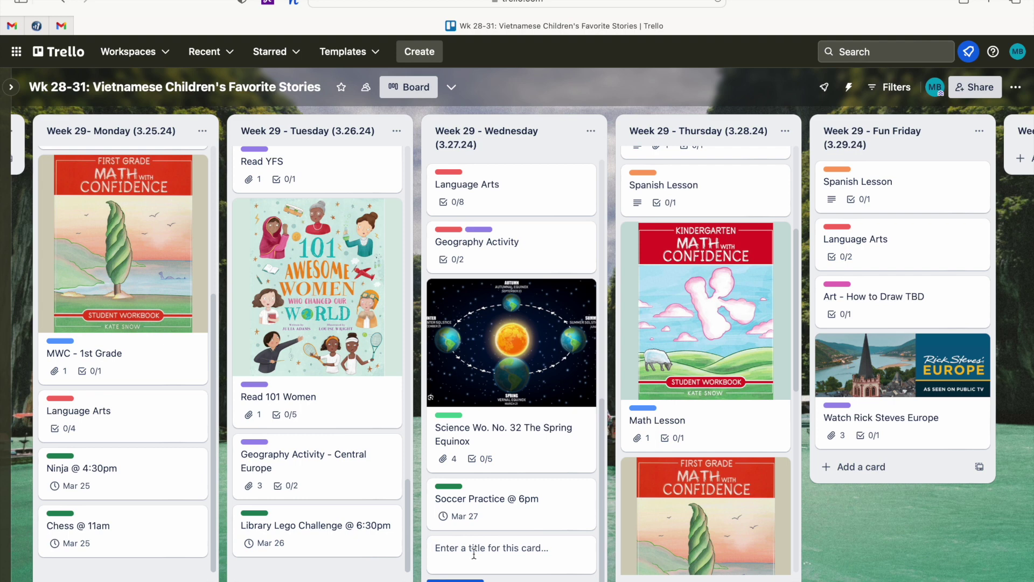
pyautogui.write('Hike with COOP @ 2pm')
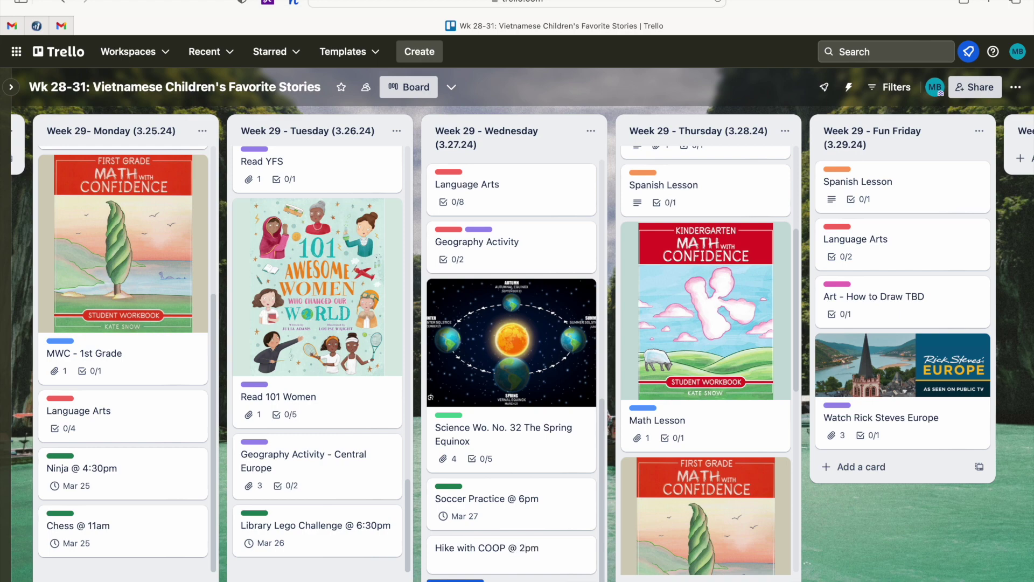
pyautogui.click(572, 516)
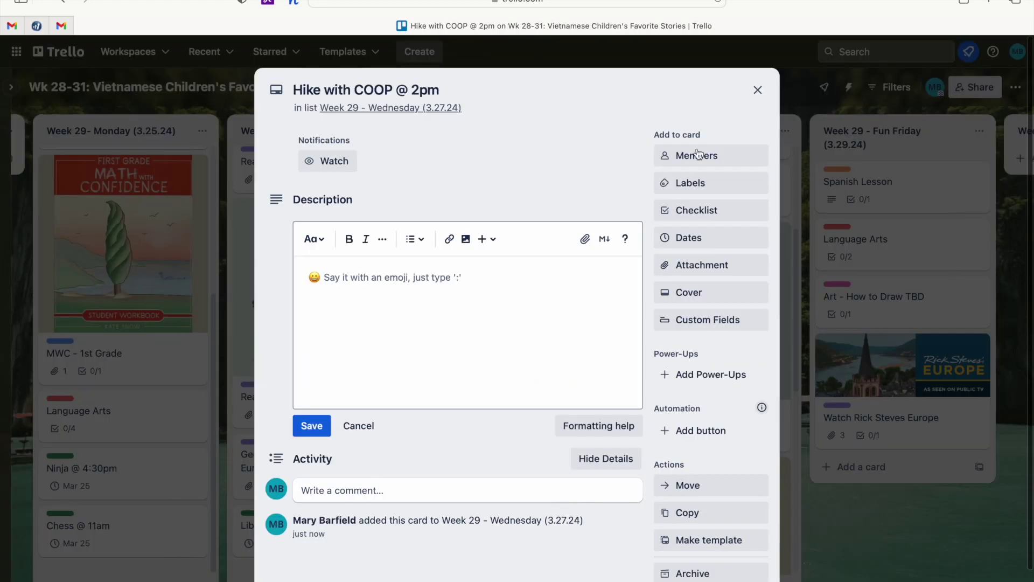
# Step: Apply the "Clubs, Co-Op, + Extra Curriculars" label to the "Hike with COOP @ 2pm" card
pyautogui.click(692, 183)
pyautogui.click(691, 347)
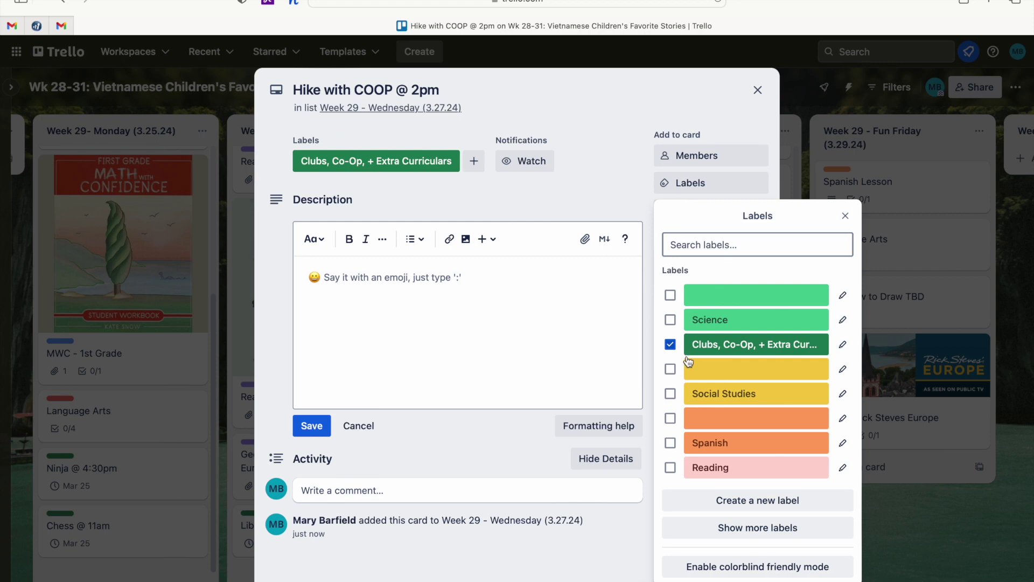
pyautogui.click(845, 216)
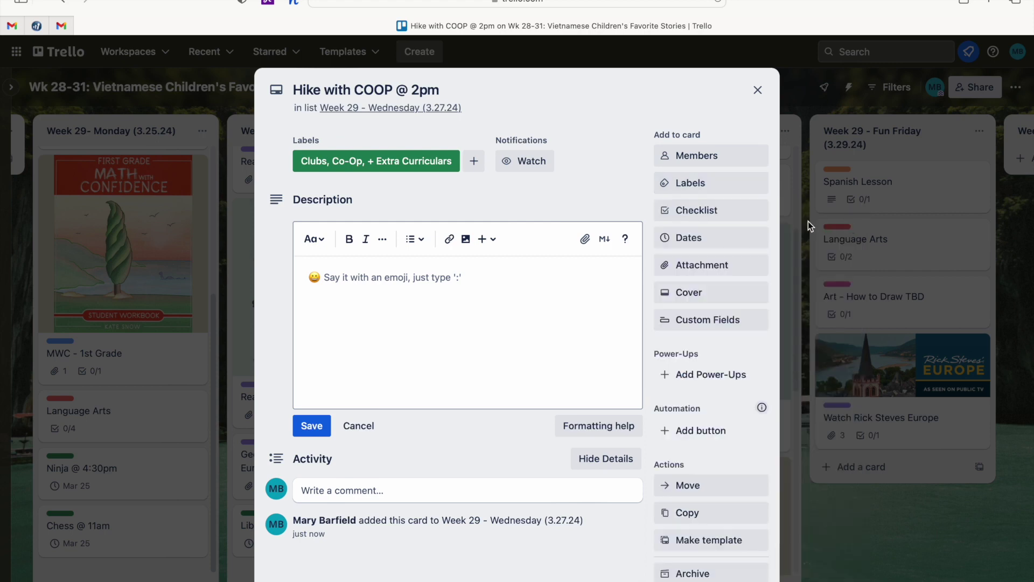
pyautogui.click(715, 209)
pyautogui.click(645, 211)
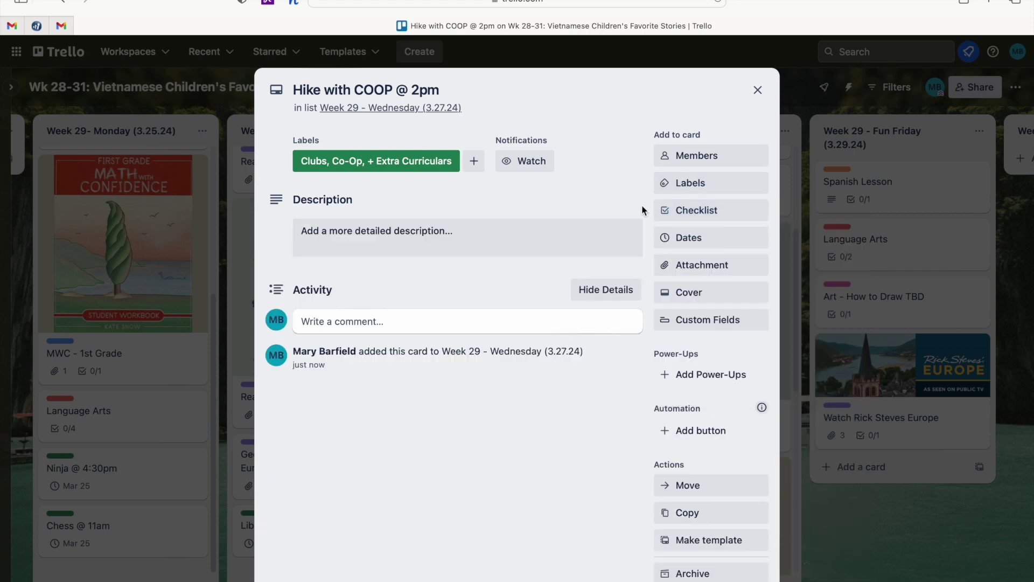
# Step: Set the "Hike with COOP @ 2pm" card's due date to 3/27/2024 at 2:00 PM and return to the board
pyautogui.click(684, 240)
pyautogui.click(757, 339)
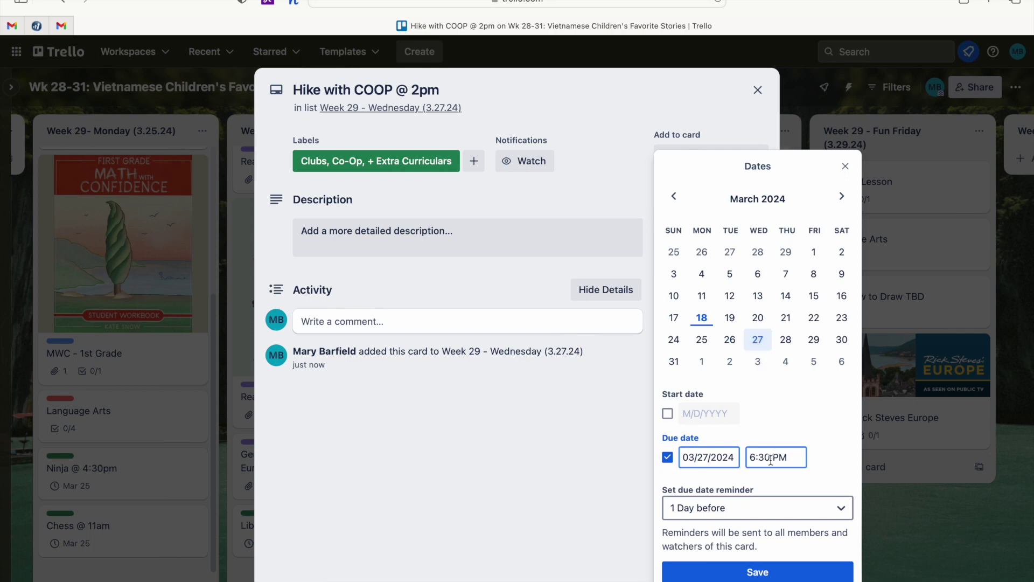
pyautogui.press('BackSpace')
pyautogui.press('BackSpace')
pyautogui.press('BackSpace')
pyautogui.press('BackSpace')
pyautogui.write('2:00')
pyautogui.press('Return')
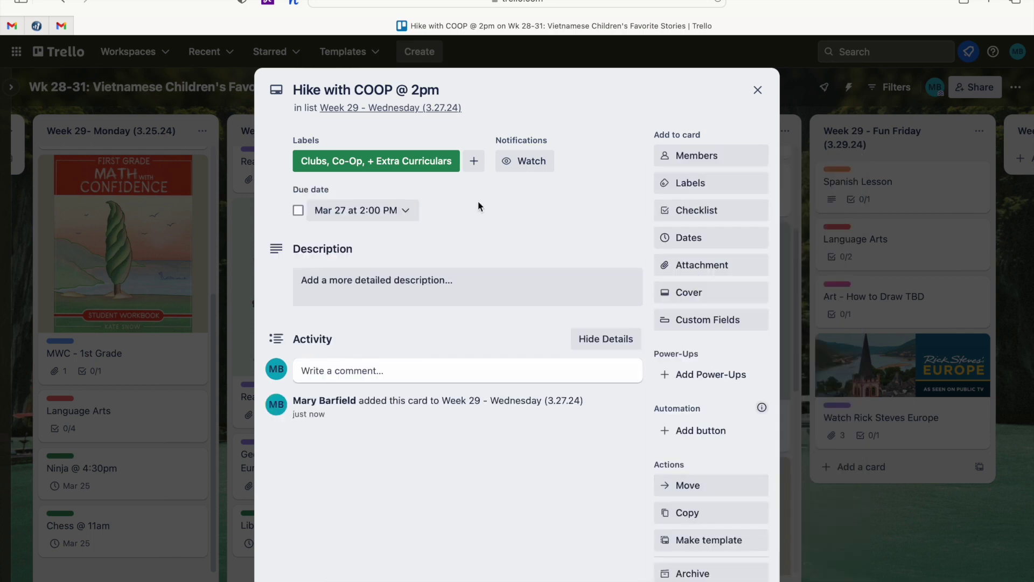
pyautogui.click(758, 92)
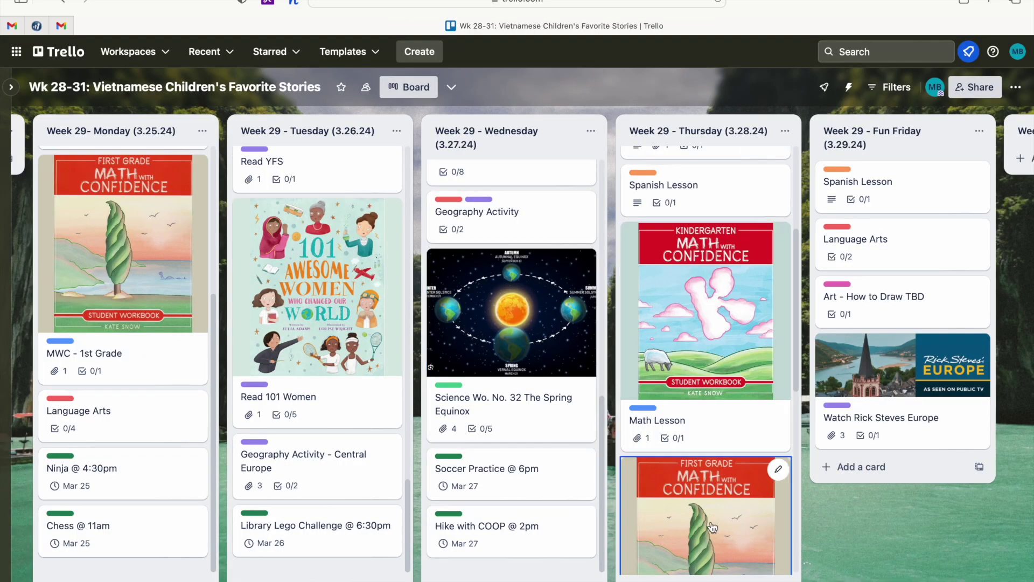
# Step: Add a "Lunch/Park with Kids Group @ 12pm" card at the end of the Week 29 Thursday list and open it
pyautogui.scroll(-5, 714, 527)
pyautogui.scroll(-5, 714, 527)
pyautogui.click(661, 552)
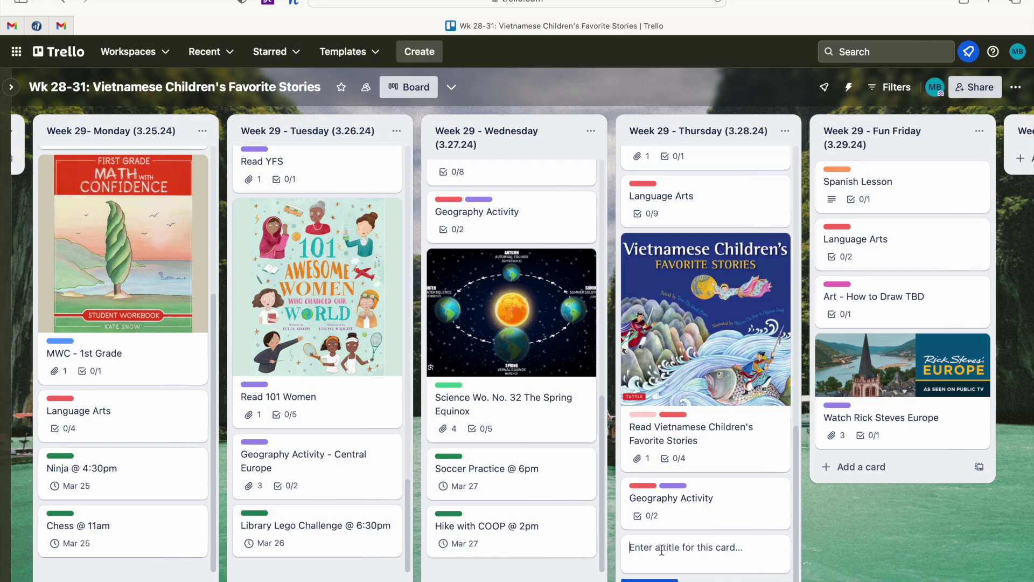
pyautogui.write('Lunch/Park with Kids Group @')
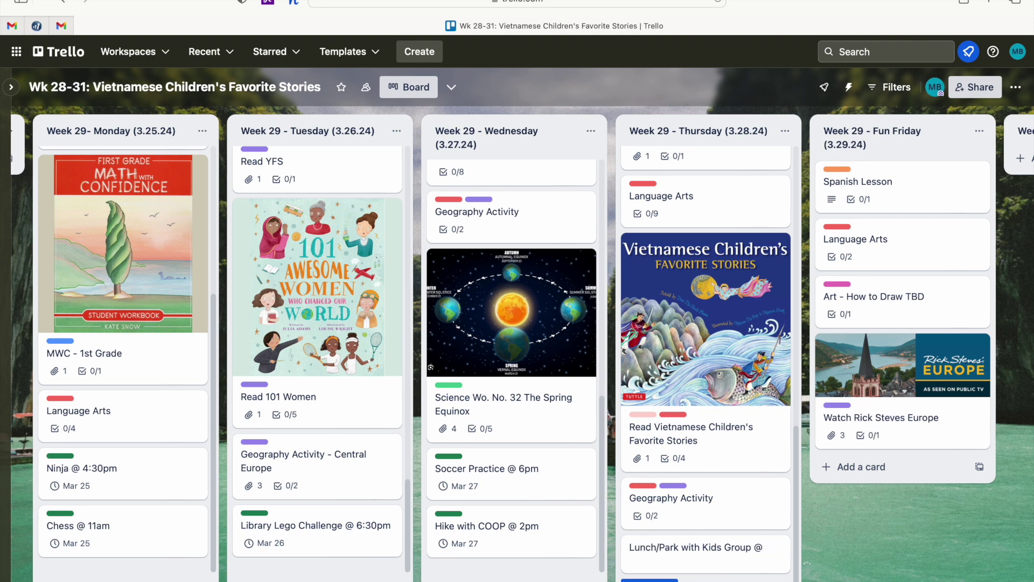
pyautogui.write('12pm')
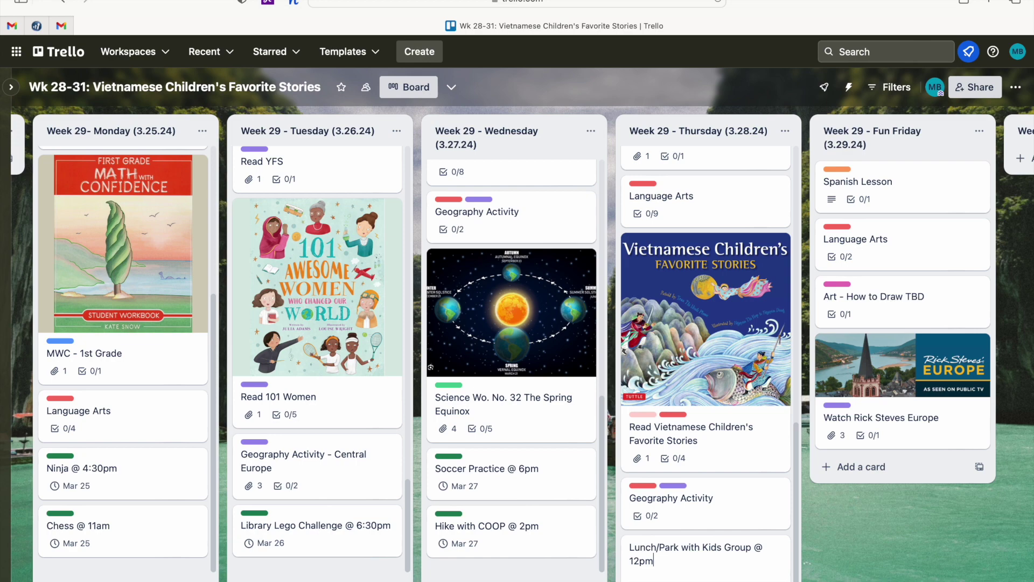
pyautogui.press('Return')
pyautogui.click(646, 528)
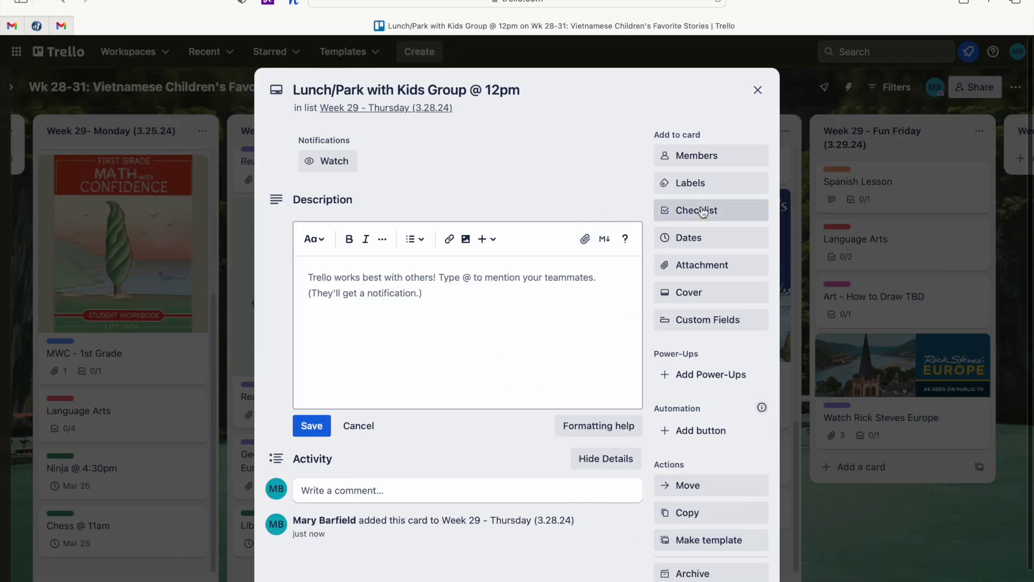
# Step: Set the Lunch/Park with Kids Group card's due date to 3/28/2024 at 12:00 PM
pyautogui.click(696, 242)
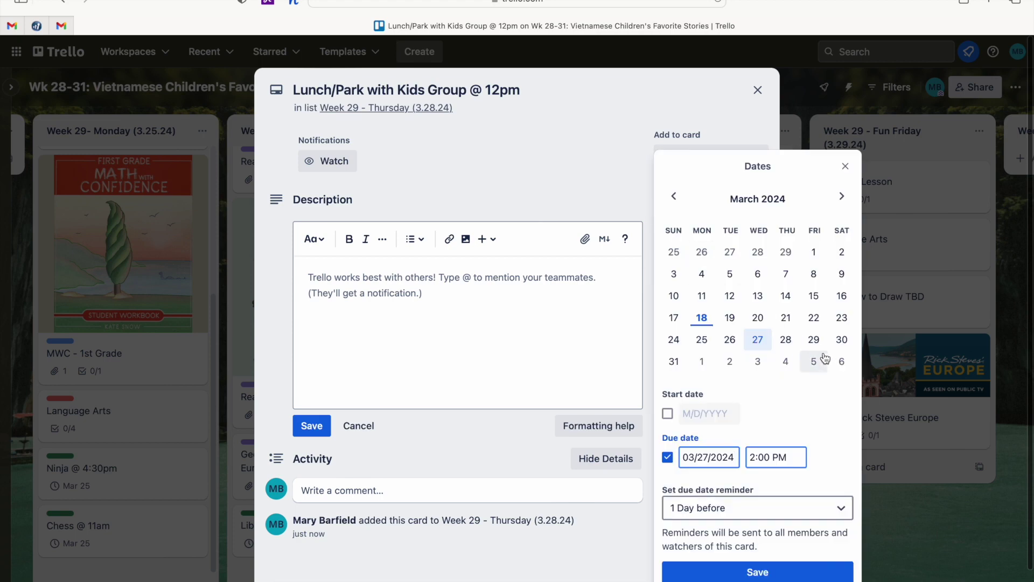
pyautogui.click(790, 340)
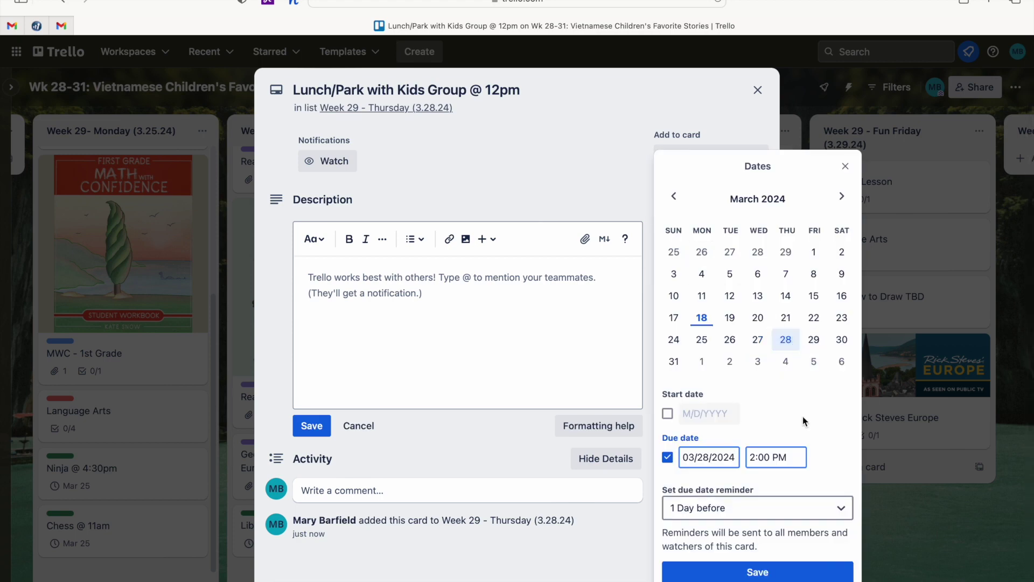
pyautogui.click(753, 457)
pyautogui.write('2')
pyautogui.click(788, 571)
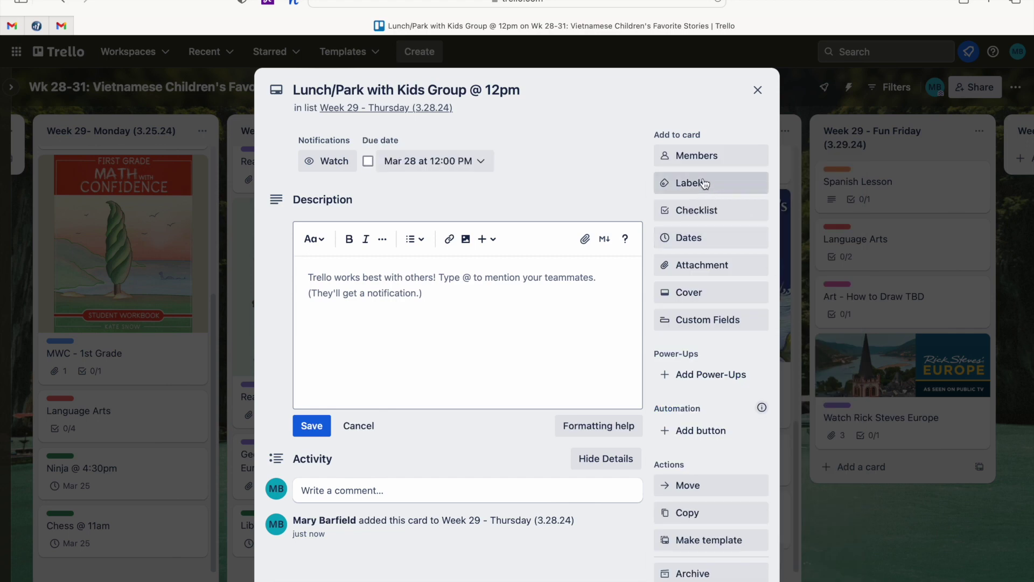
# Step: Apply the "Clubs, Co-Op, + Extra Curriculars" label to the Lunch/Park with Kids Group card and return to the board
pyautogui.click(700, 183)
pyautogui.click(773, 346)
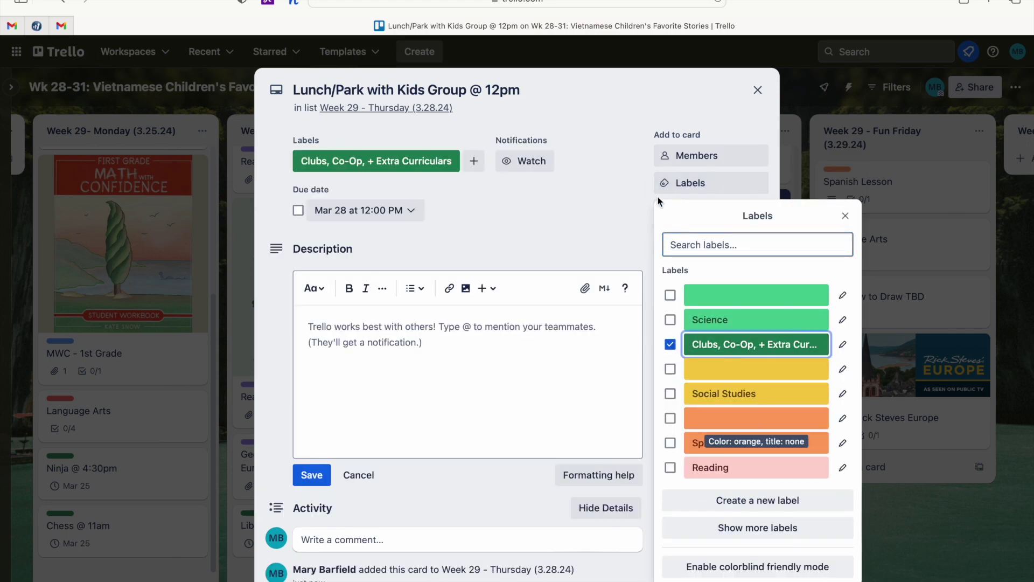
pyautogui.click(603, 222)
pyautogui.click(758, 90)
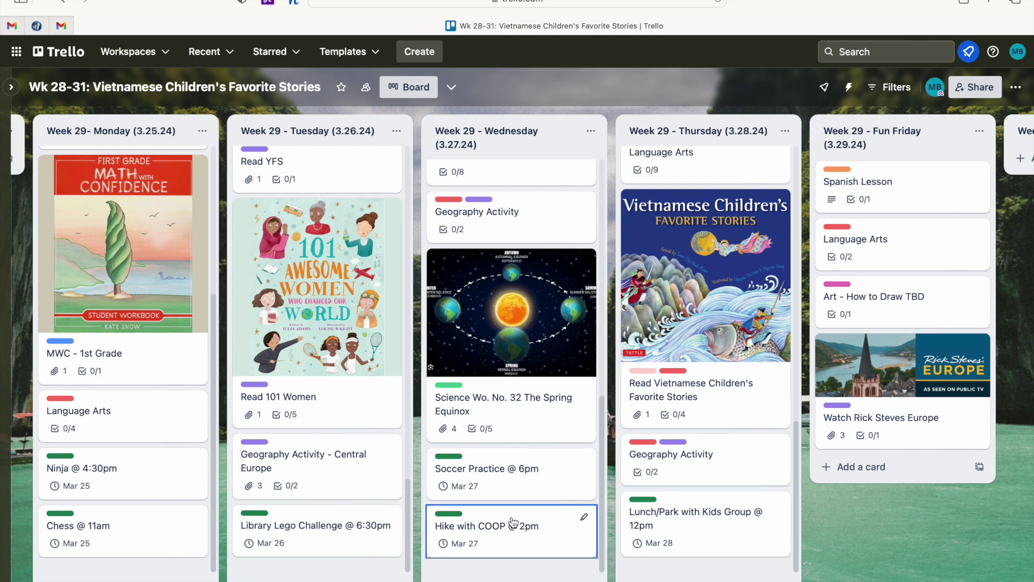
# Step: Review the cards in the Week 29 Monday through Thursday lists from the end up to the first card
pyautogui.scroll(1, 131, 346)
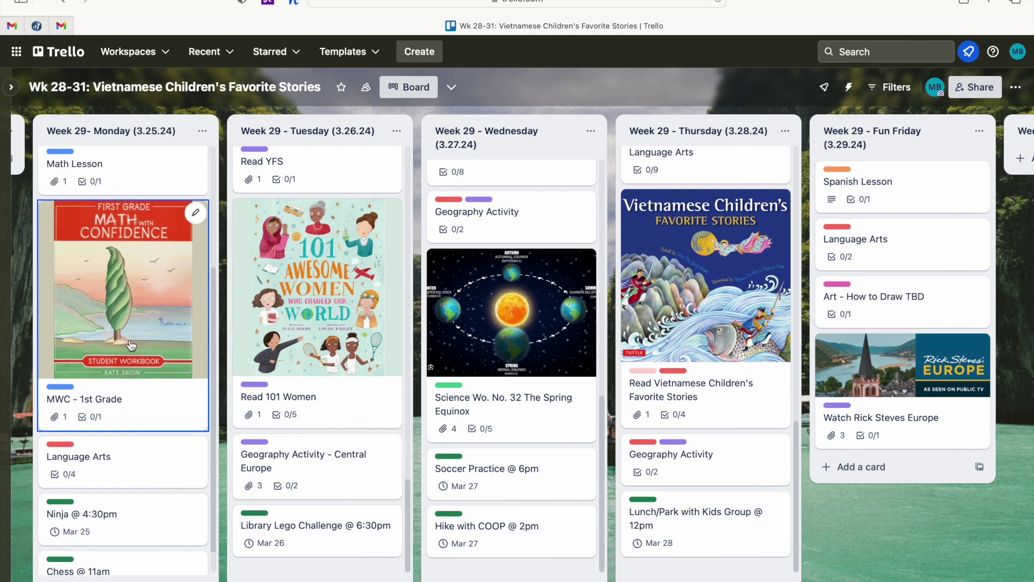
pyautogui.scroll(4, 131, 346)
pyautogui.scroll(-5, 315, 322)
pyautogui.scroll(6, 316, 321)
pyautogui.scroll(3, 540, 311)
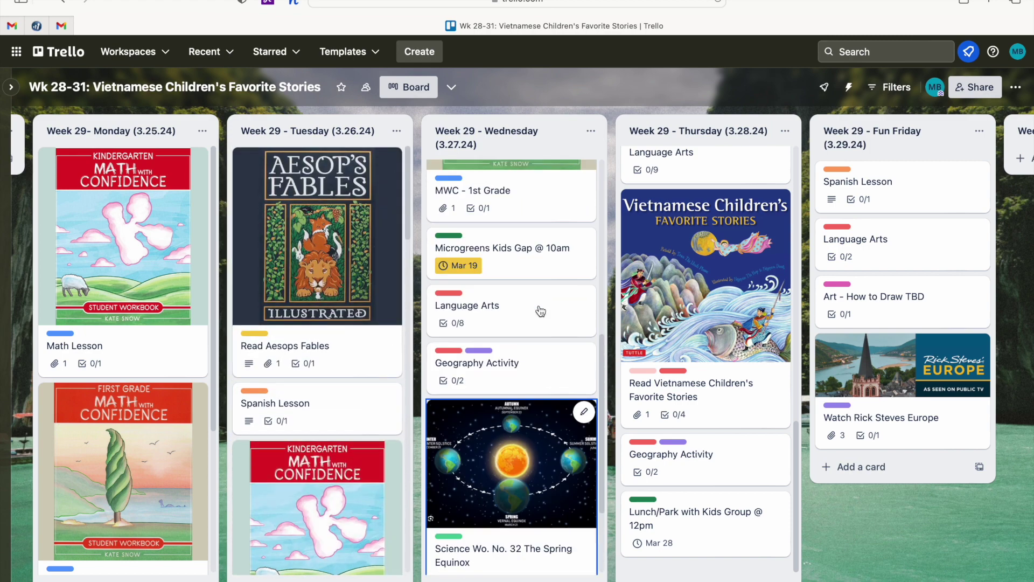
pyautogui.scroll(3, 540, 311)
pyautogui.scroll(5, 716, 297)
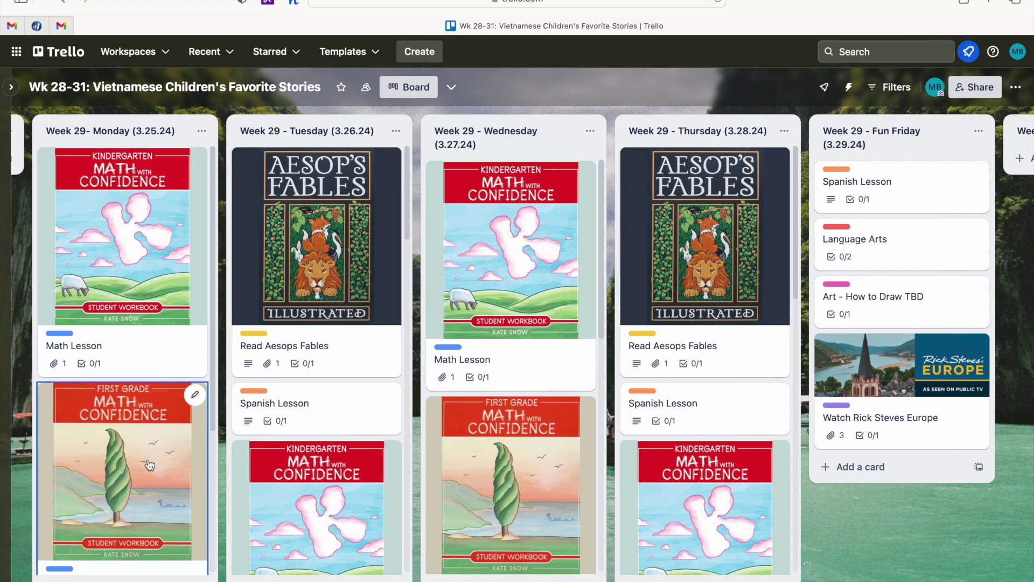
# Step: In the Week 29 Monday Math Lesson card, rename the "Lesson TBD" checklist item as "Lesson 13.1" and mark it complete
pyautogui.click(151, 284)
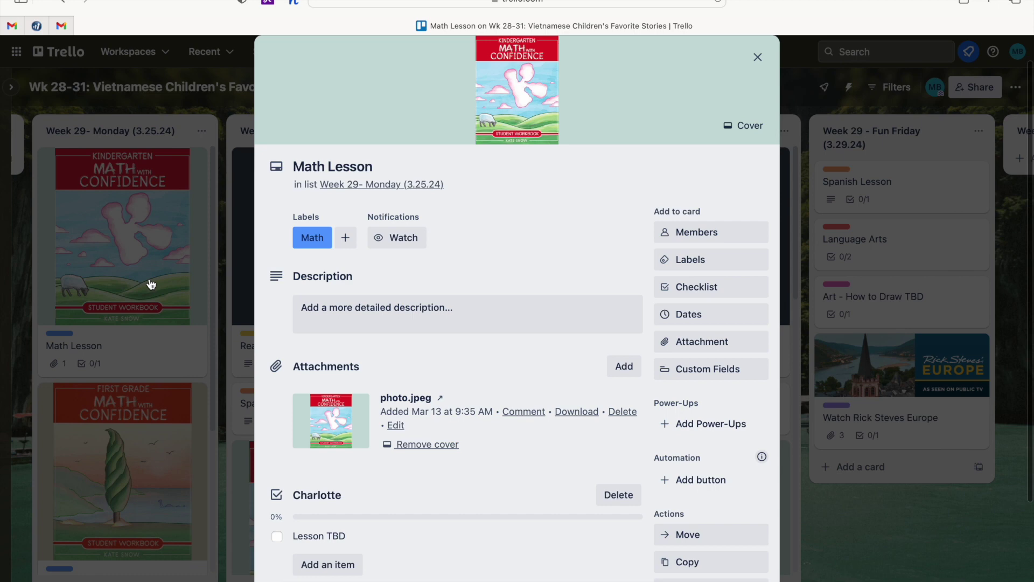
pyautogui.scroll(-2, 387, 344)
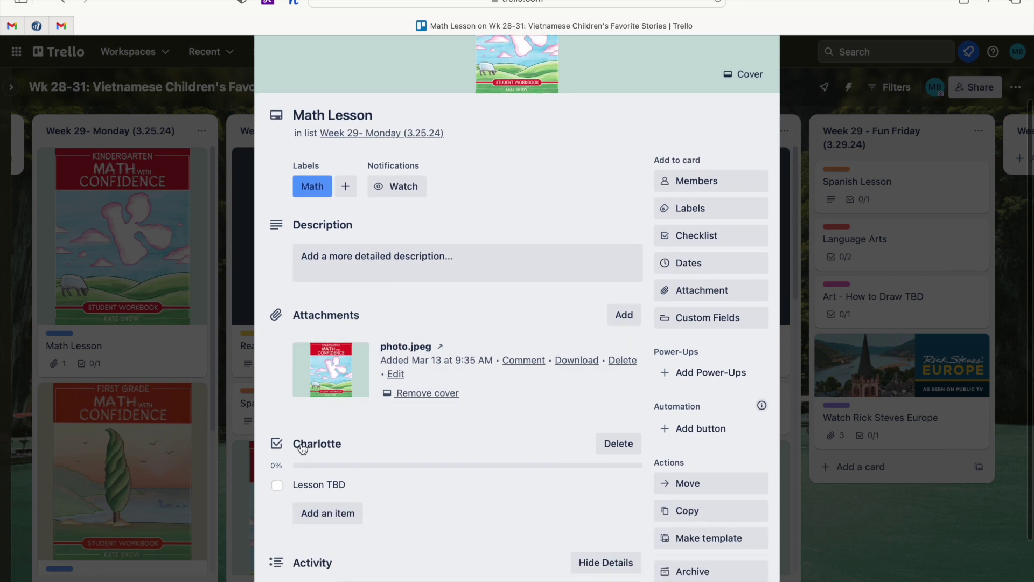
pyautogui.scroll(2, 454, 49)
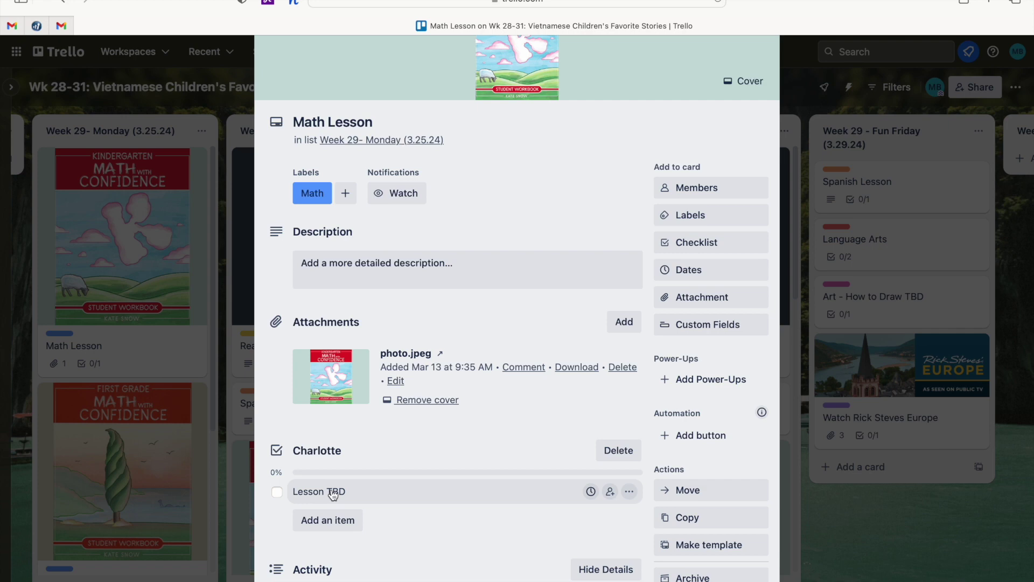
pyautogui.click(333, 495)
pyautogui.click(372, 496)
pyautogui.press('BackSpace')
pyautogui.press('BackSpace')
pyautogui.write('13.1')
pyautogui.press('Return')
pyautogui.click(277, 493)
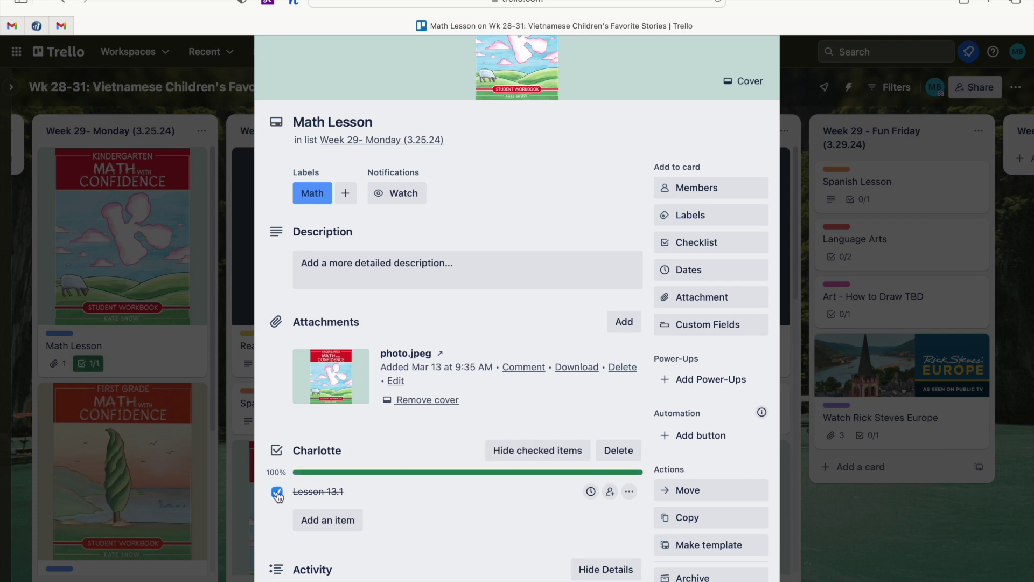
# Step: Uncheck the Math Lesson card's checklist item, rename it back to "Lesson TBD", and return to the board
pyautogui.click(278, 494)
pyautogui.click(348, 492)
pyautogui.click(353, 495)
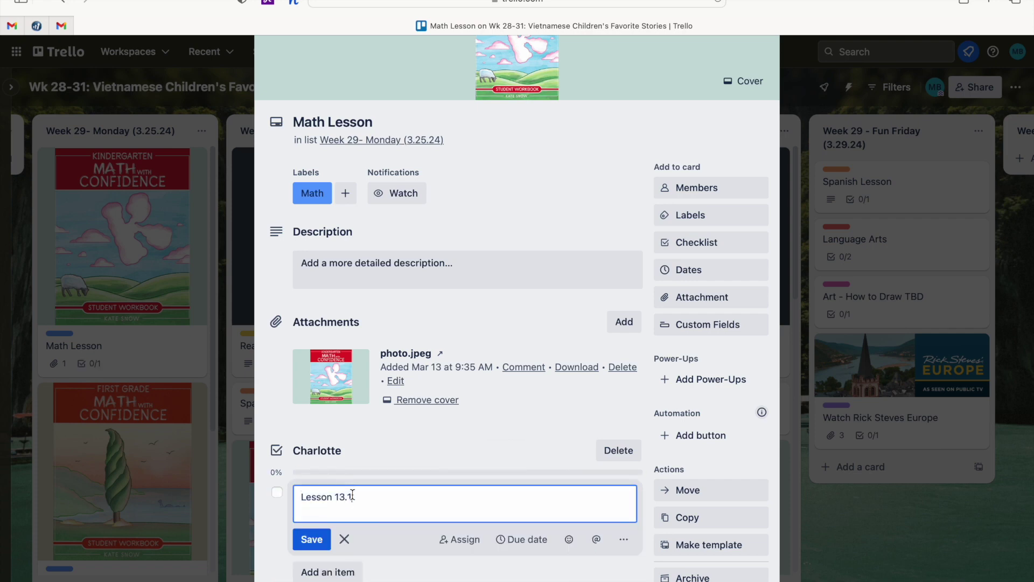
pyautogui.press('Return')
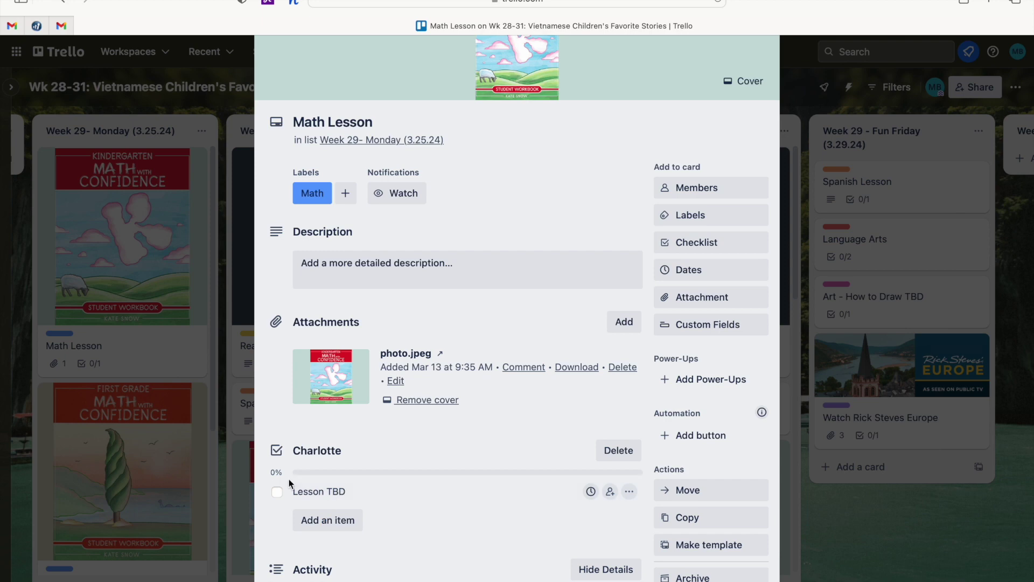
pyautogui.scroll(3, 622, 194)
pyautogui.click(758, 92)
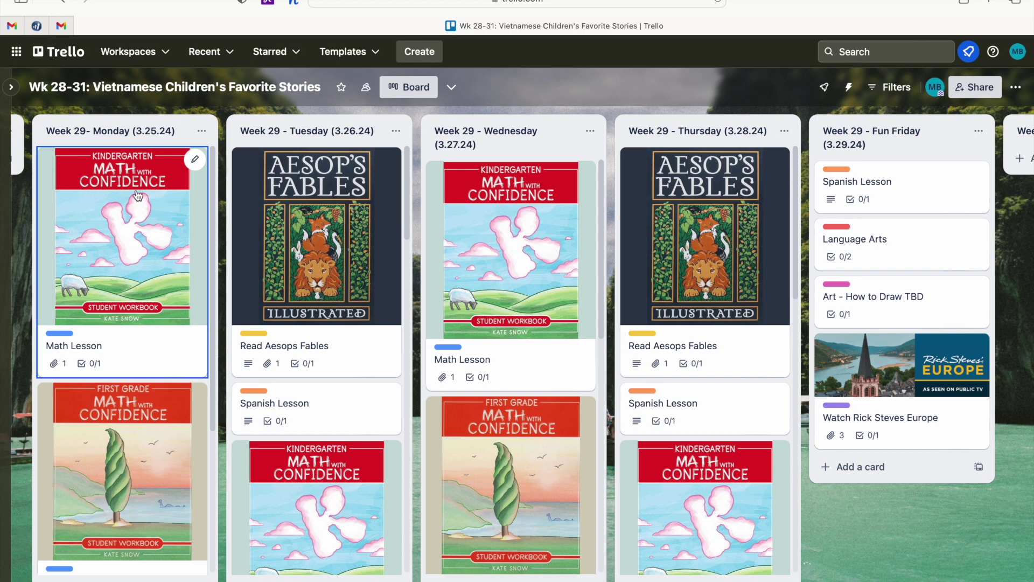
# Step: Look through the Tuesday and Thursday lists, check the Tuesday Read Aesops Fables card's description and checklist, and return to the board
pyautogui.scroll(-5, 323, 571)
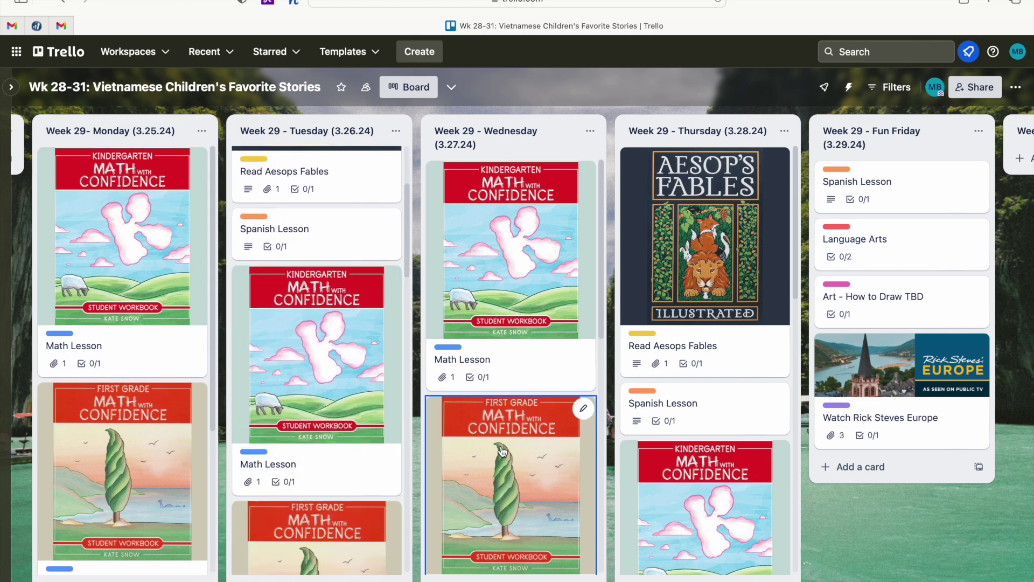
pyautogui.scroll(-3, 635, 468)
pyautogui.scroll(-1, 634, 468)
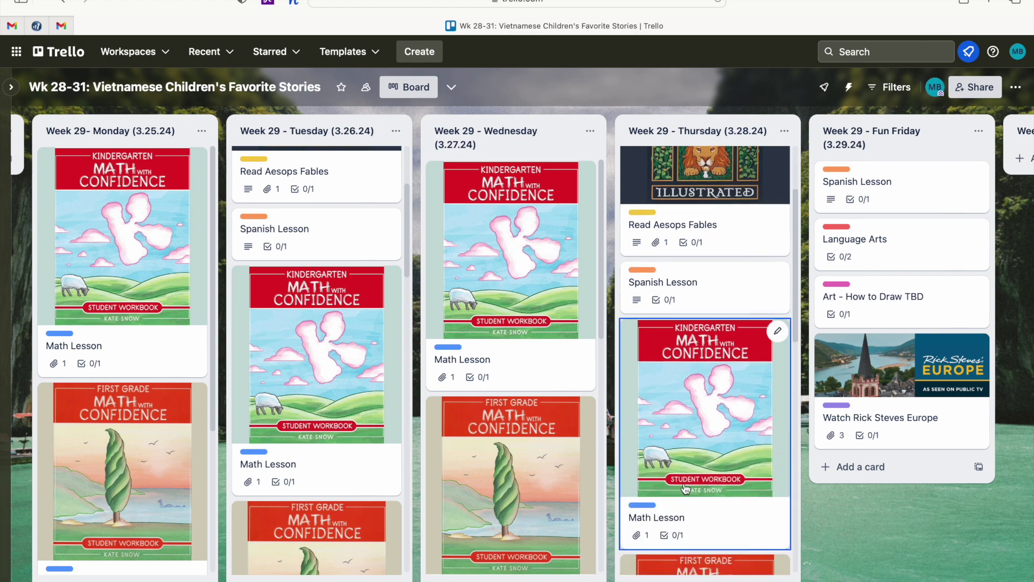
pyautogui.scroll(5, 377, 378)
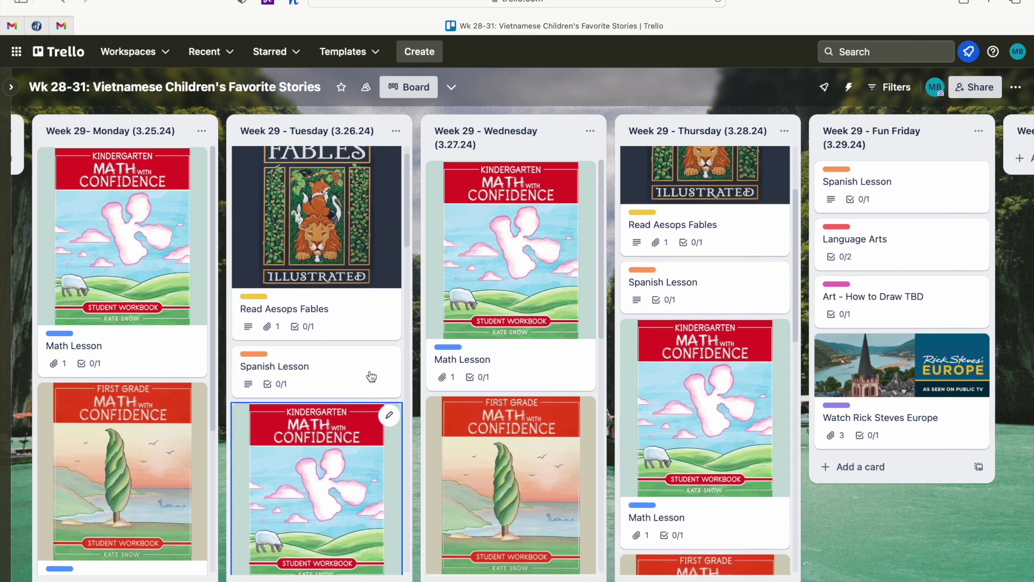
pyautogui.scroll(-1, 162, 425)
pyautogui.scroll(1, 161, 426)
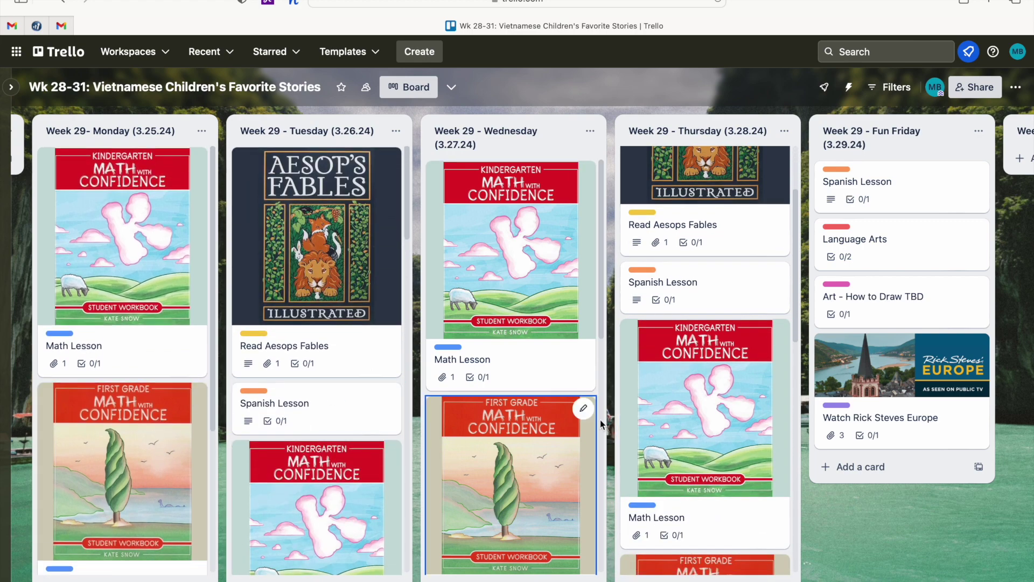
pyautogui.scroll(3, 638, 408)
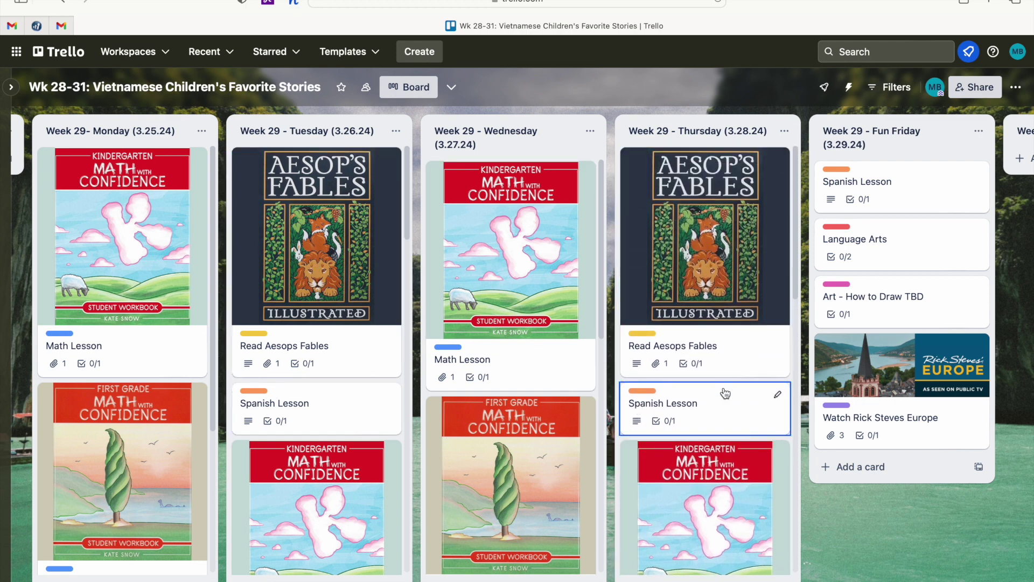
pyautogui.click(327, 253)
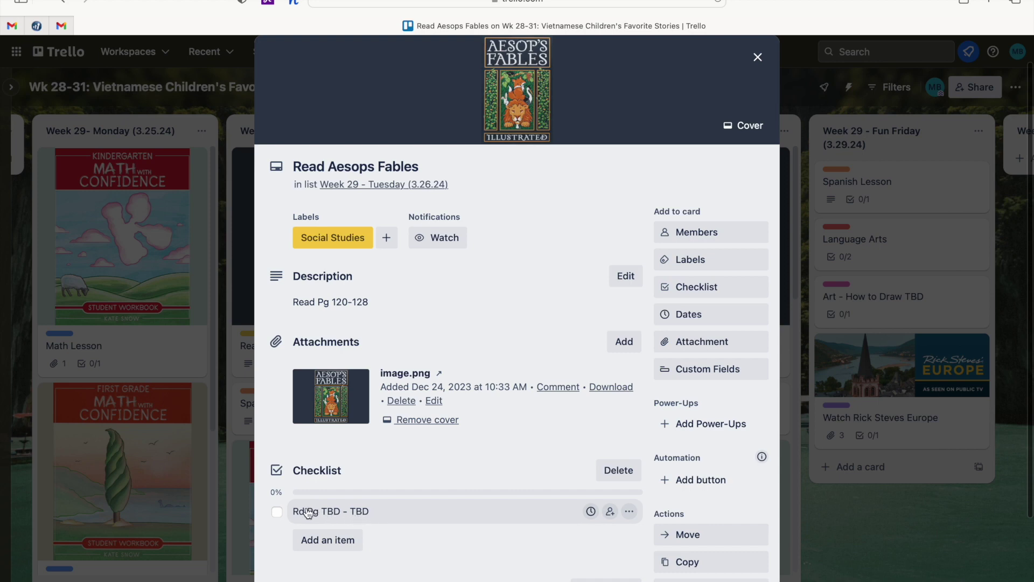
pyautogui.click(758, 57)
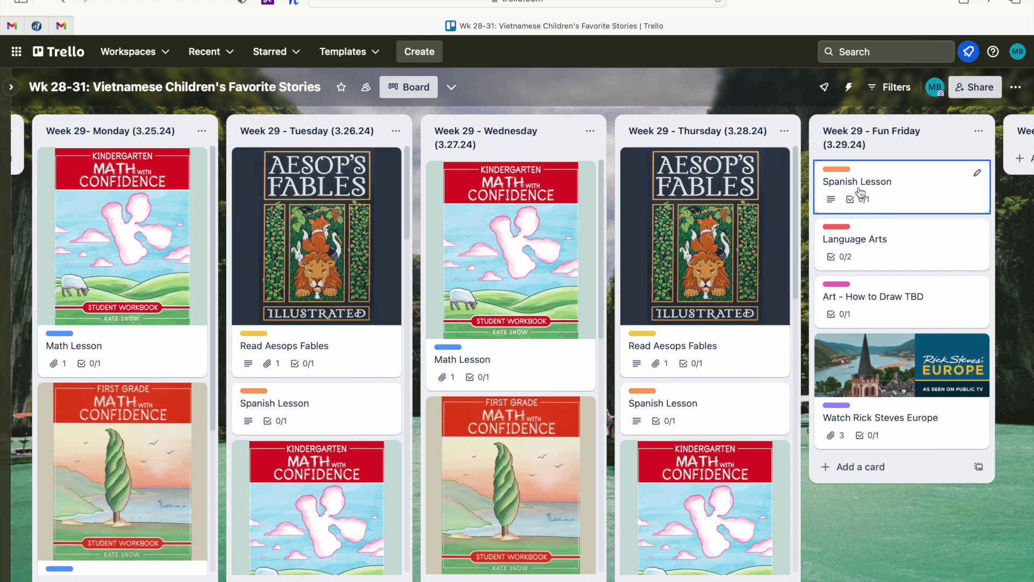
# Step: In the Week 29 Tuesday Spanish Lesson card, mark "Complete Activity Above" complete, clear it again, and close the card with its description unchanged
pyautogui.click(319, 421)
pyautogui.scroll(-1, 367, 405)
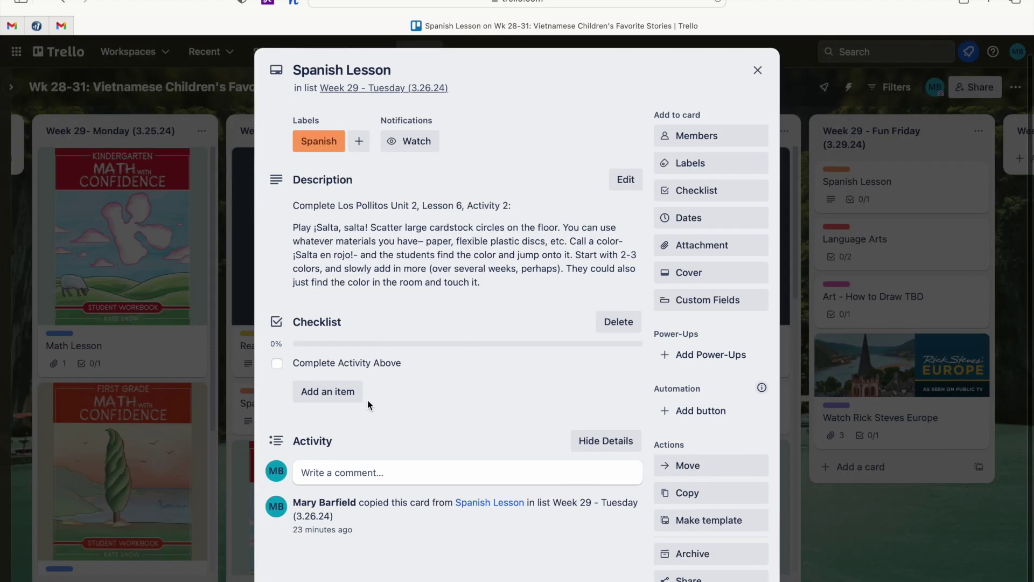
pyautogui.click(331, 223)
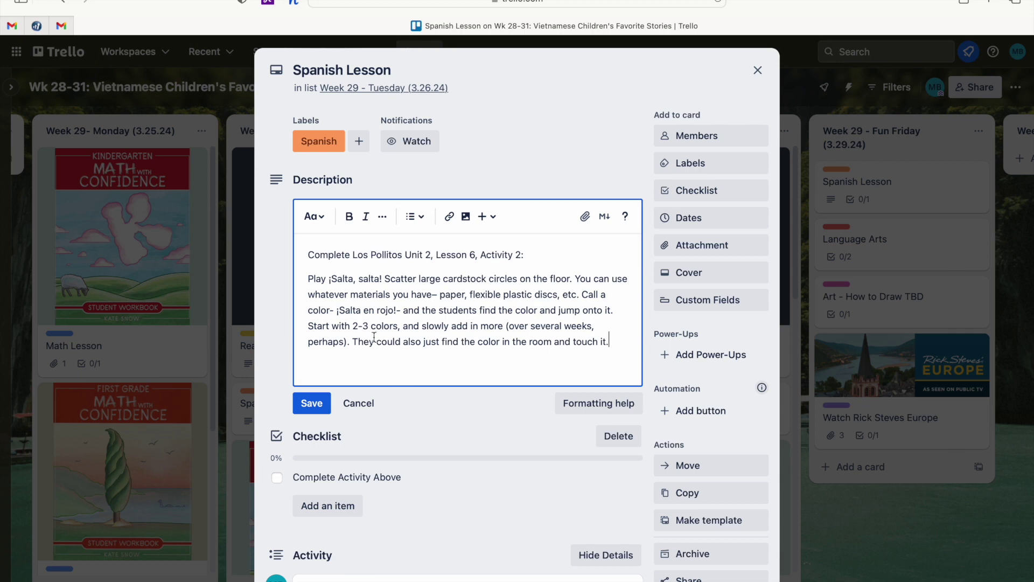
pyautogui.click(277, 478)
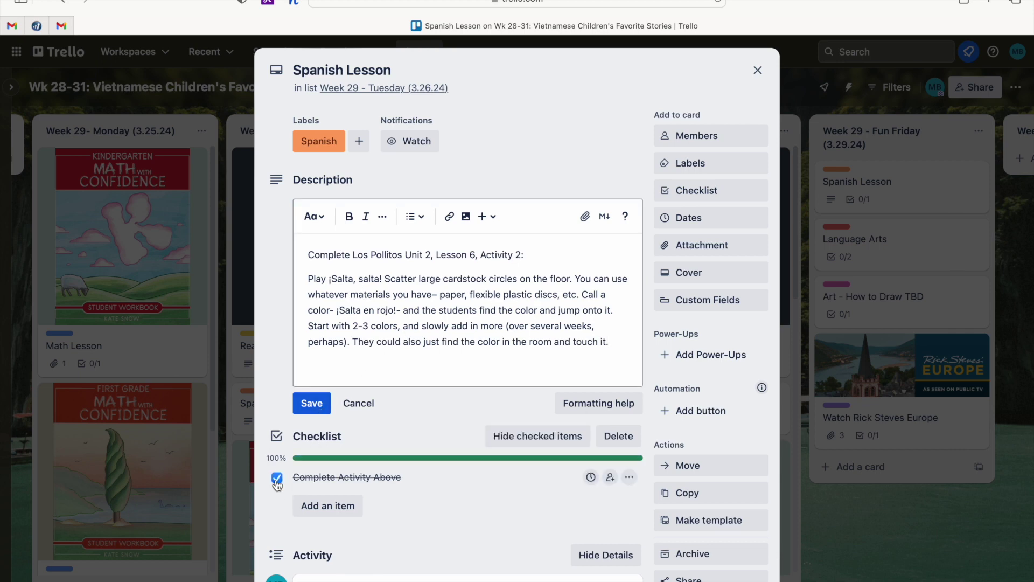
pyautogui.click(277, 478)
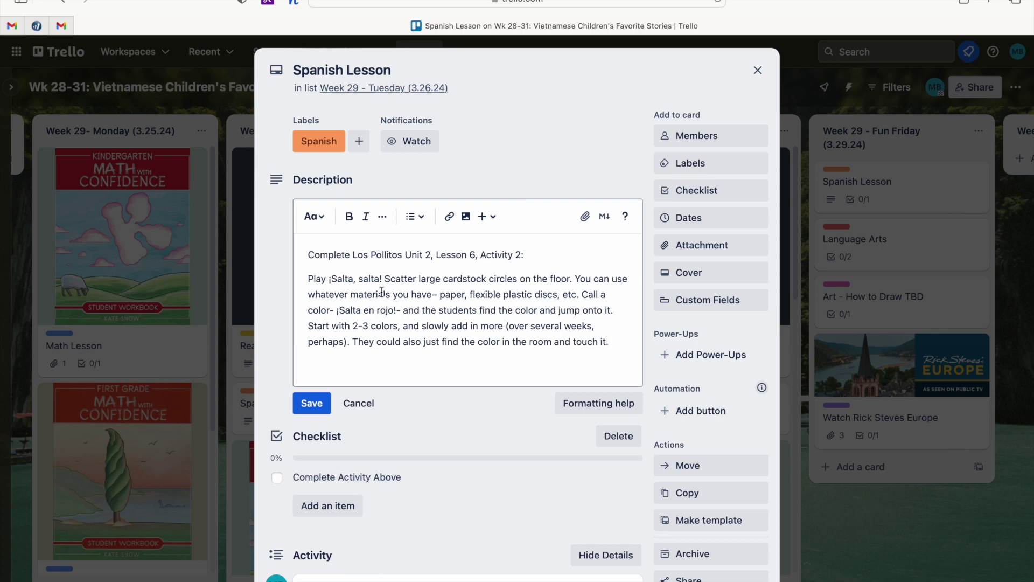
pyautogui.click(310, 404)
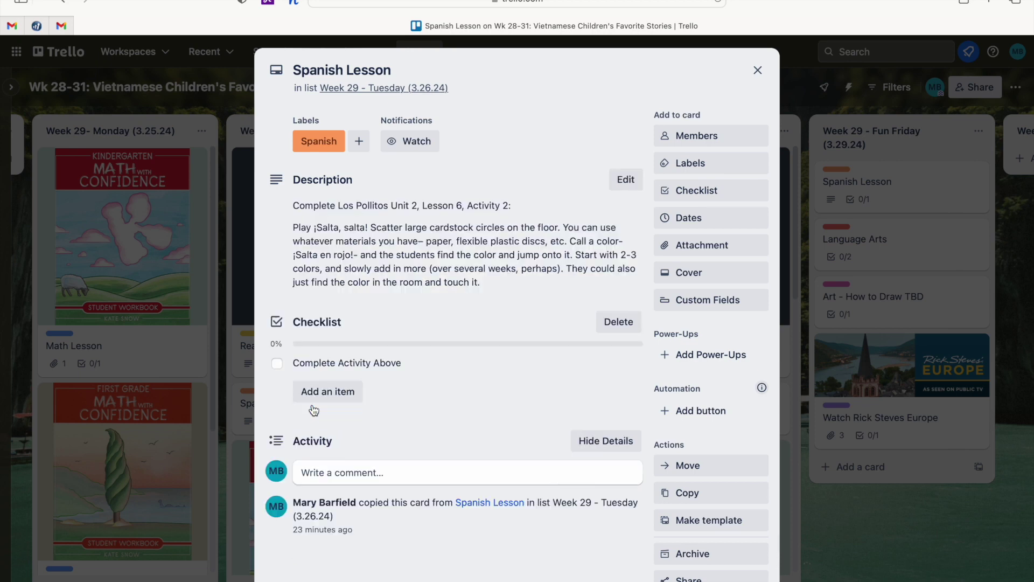
pyautogui.click(758, 71)
# Step: Review the activity descriptions in the Week 29 Thursday and Fun Friday Spanish Lesson cards
pyautogui.click(710, 415)
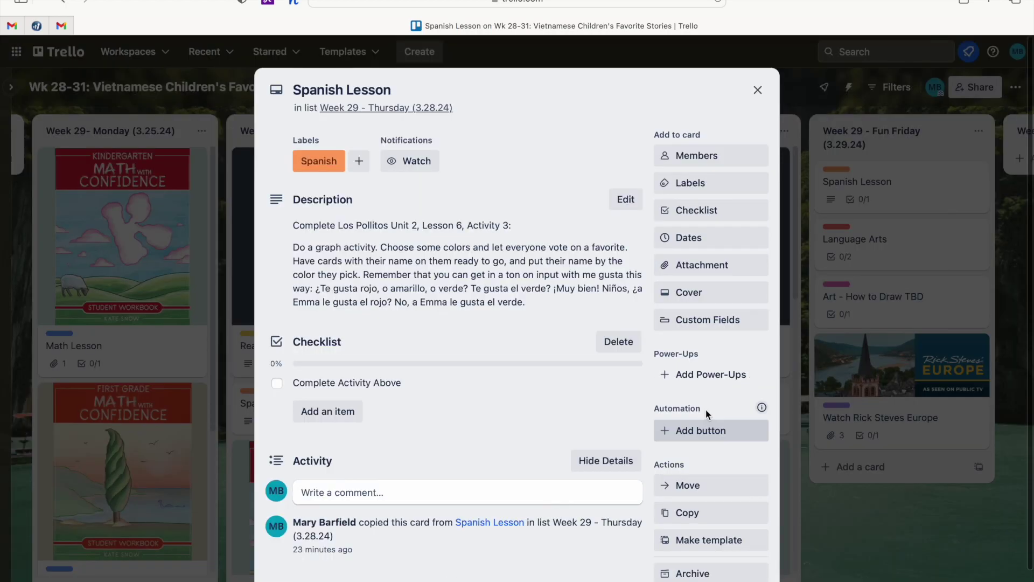
pyautogui.click(768, 93)
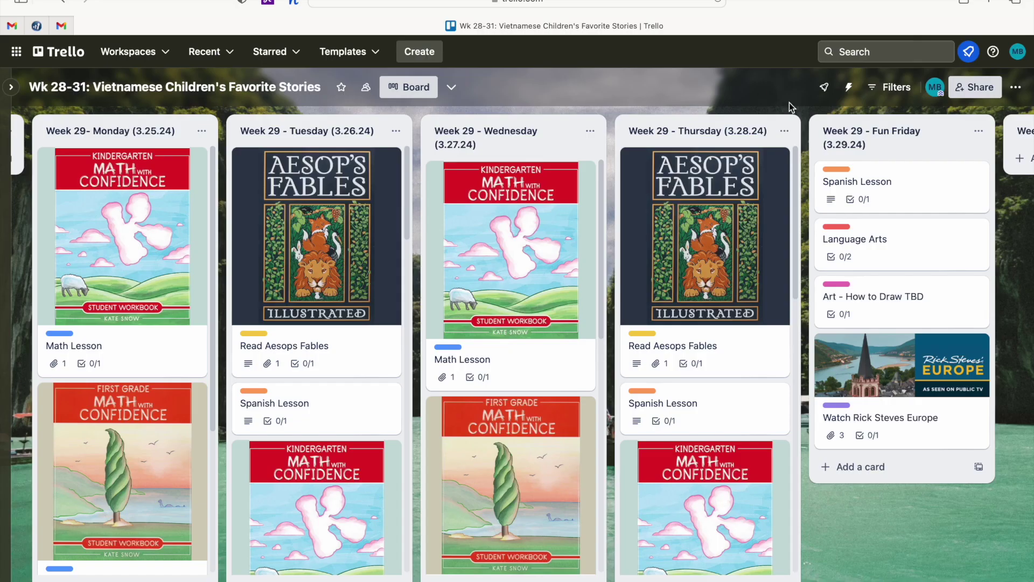
pyautogui.click(900, 189)
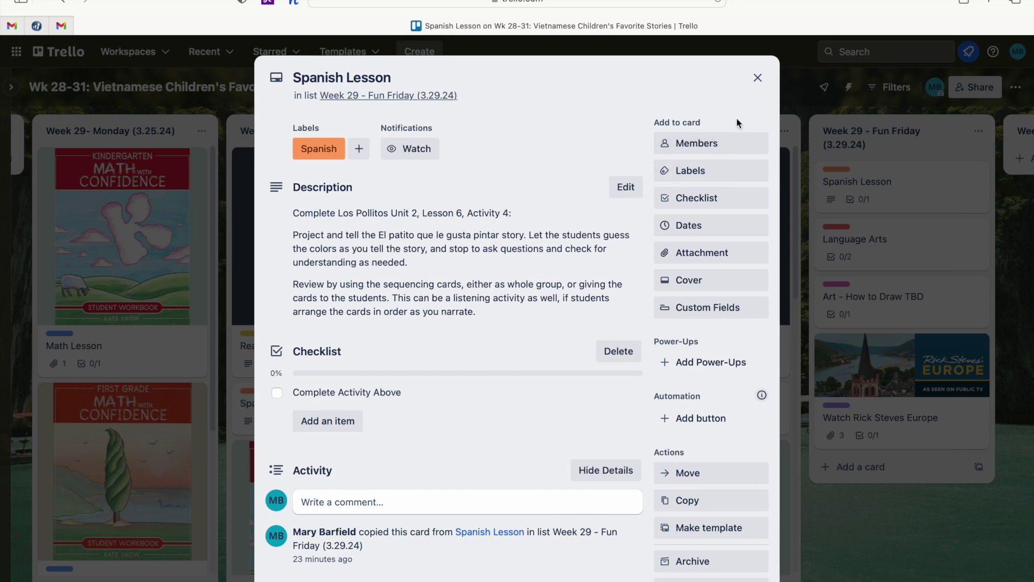
pyautogui.click(758, 83)
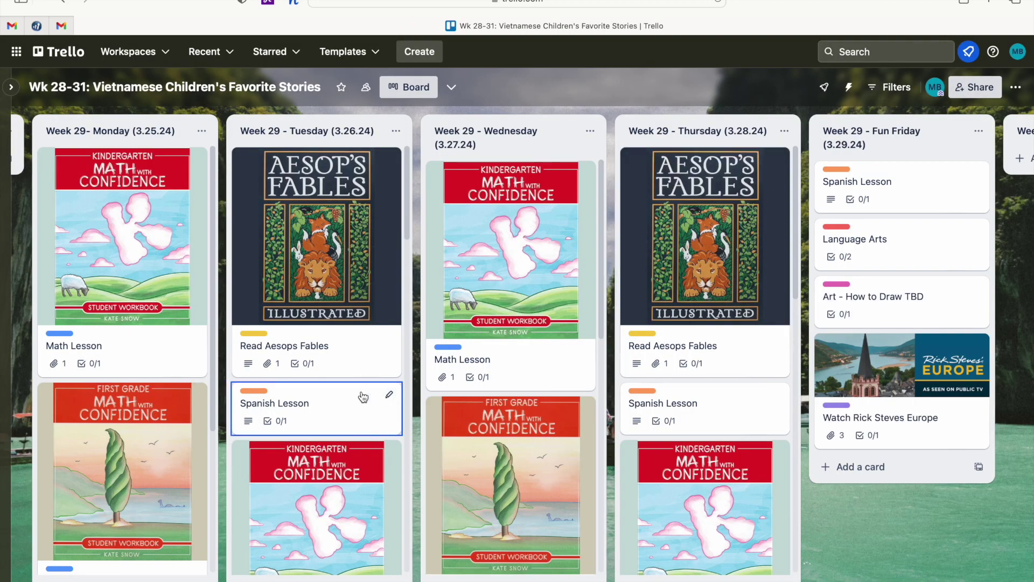
# Step: Review the math and Language Arts cards in the Week 29 Monday, Tuesday and Thursday lists
pyautogui.scroll(-2, 327, 453)
pyautogui.scroll(-5, 327, 453)
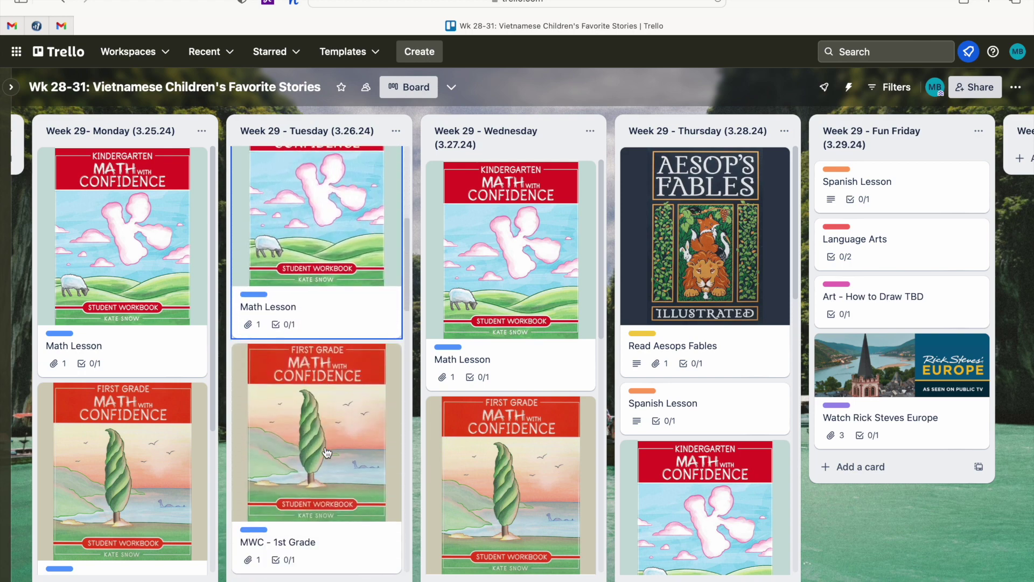
pyautogui.scroll(1, 328, 453)
pyautogui.scroll(-5, 712, 437)
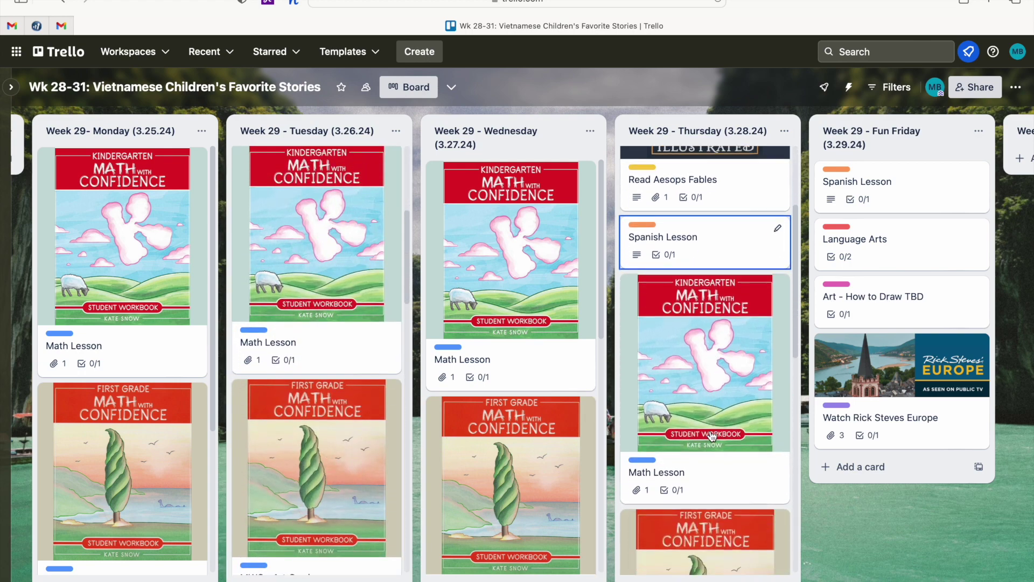
pyautogui.scroll(-2, 712, 437)
pyautogui.scroll(1, 712, 420)
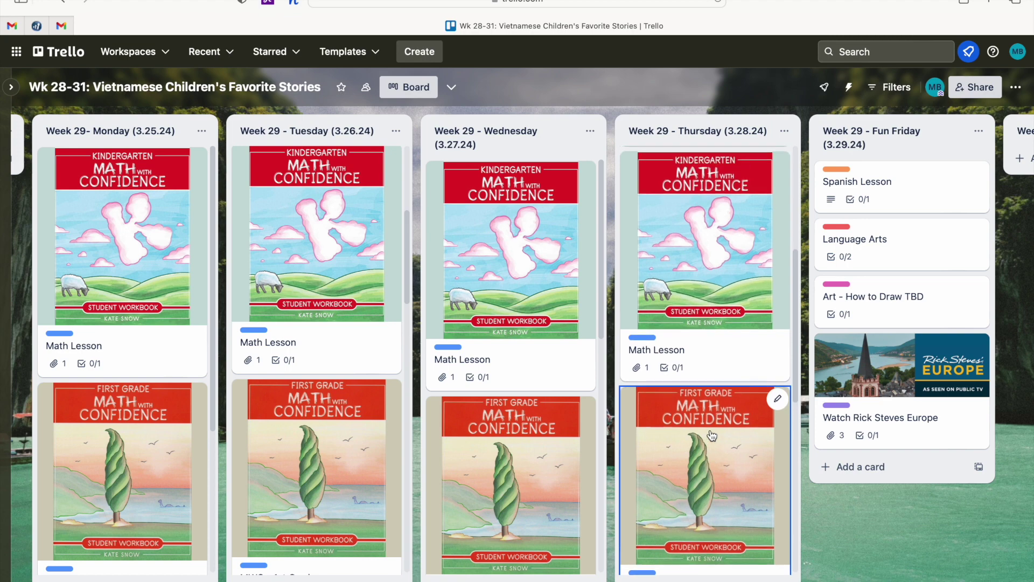
pyautogui.scroll(-3, 116, 458)
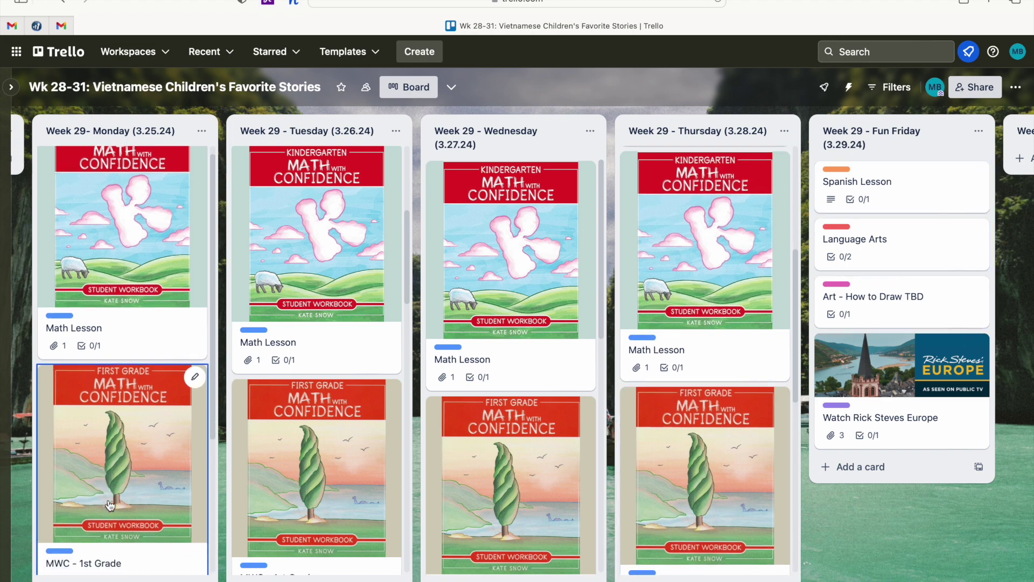
pyautogui.scroll(-2, 111, 505)
pyautogui.scroll(-3, 277, 479)
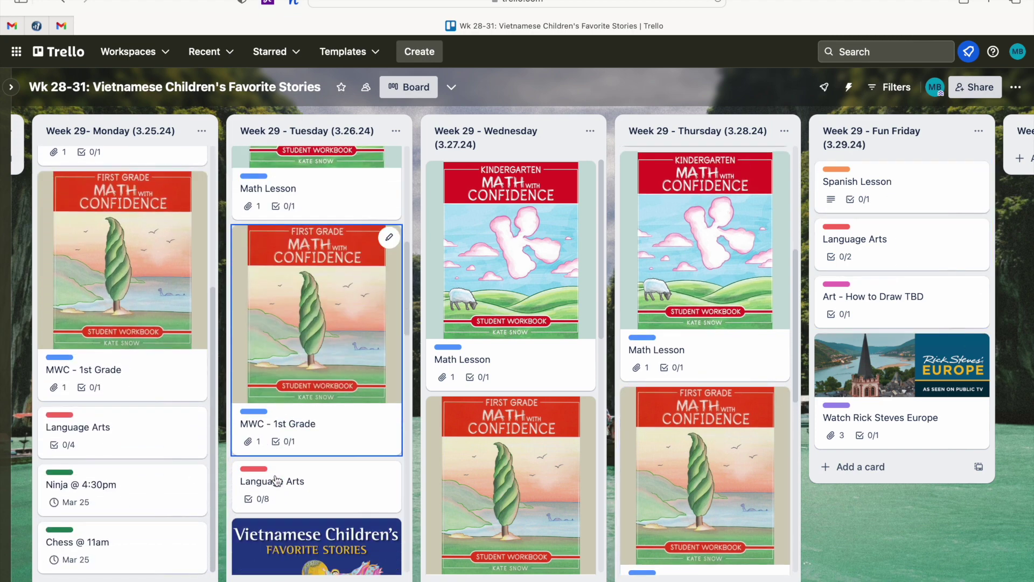
pyautogui.scroll(2, 278, 480)
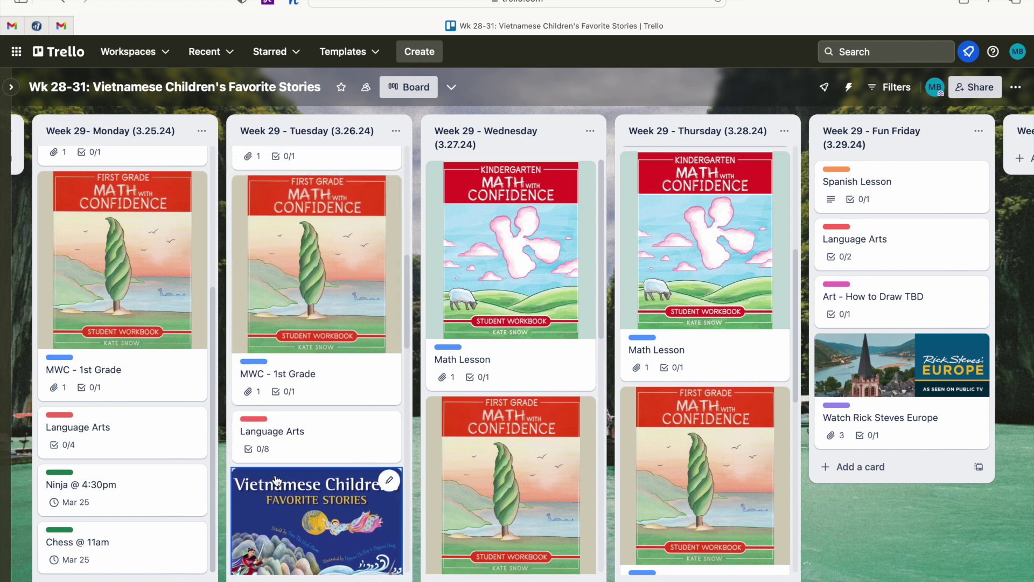
# Step: Archive the "Microgreens Kids Gap @ 10am" card in the Week 29 Wednesday list
pyautogui.scroll(-5, 473, 431)
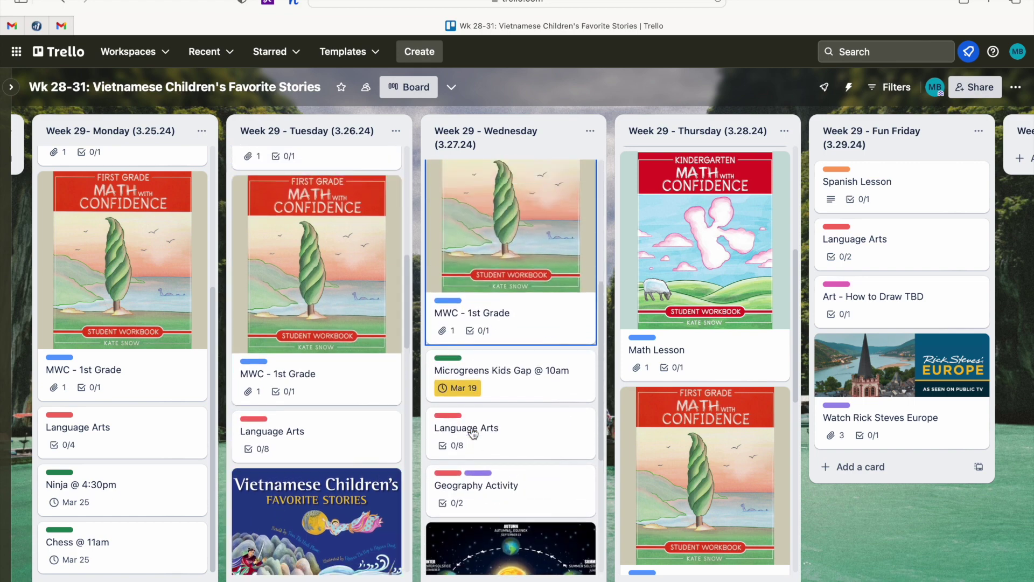
pyautogui.scroll(-5, 693, 429)
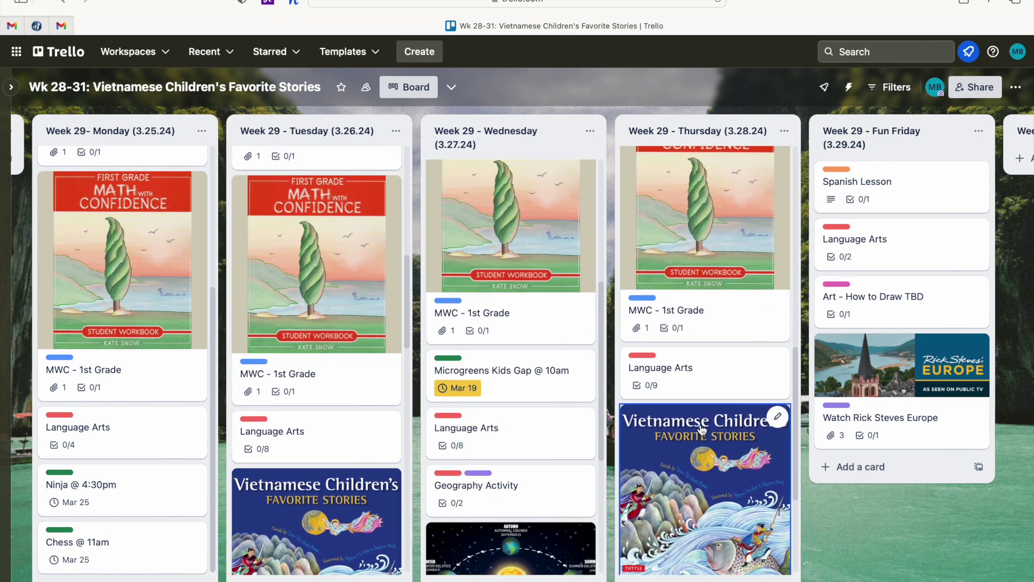
pyautogui.click(577, 377)
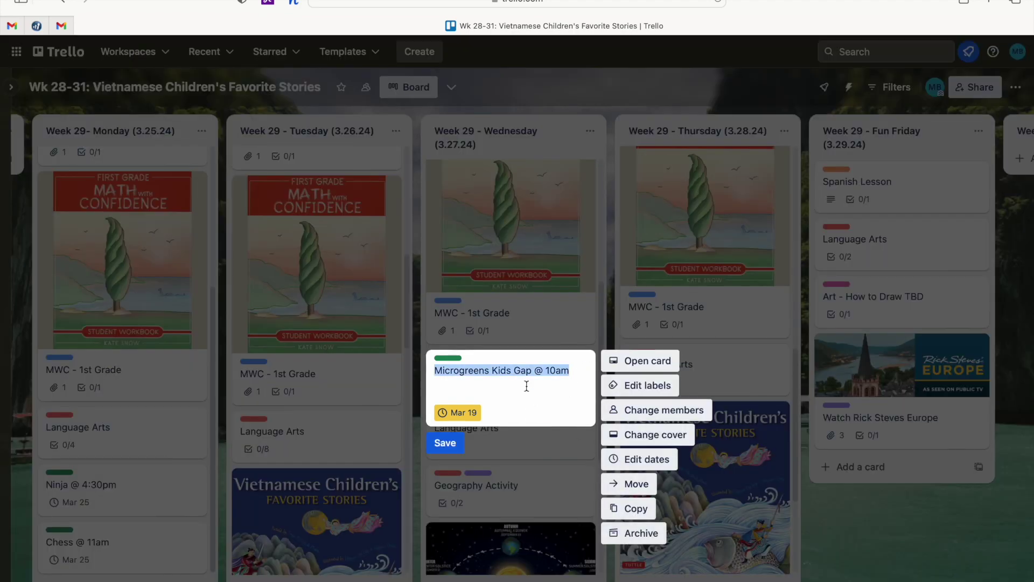
pyautogui.click(627, 537)
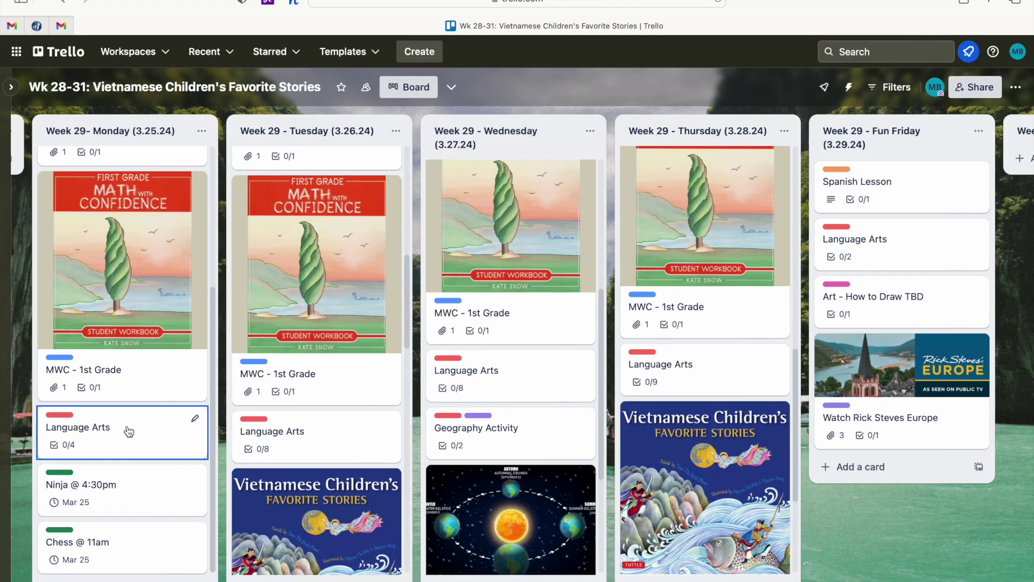
# Step: Review both children's checklists in the Week 29 Monday Language Arts card and return to the start of the Monday list
pyautogui.click(121, 445)
pyautogui.scroll(-1, 361, 438)
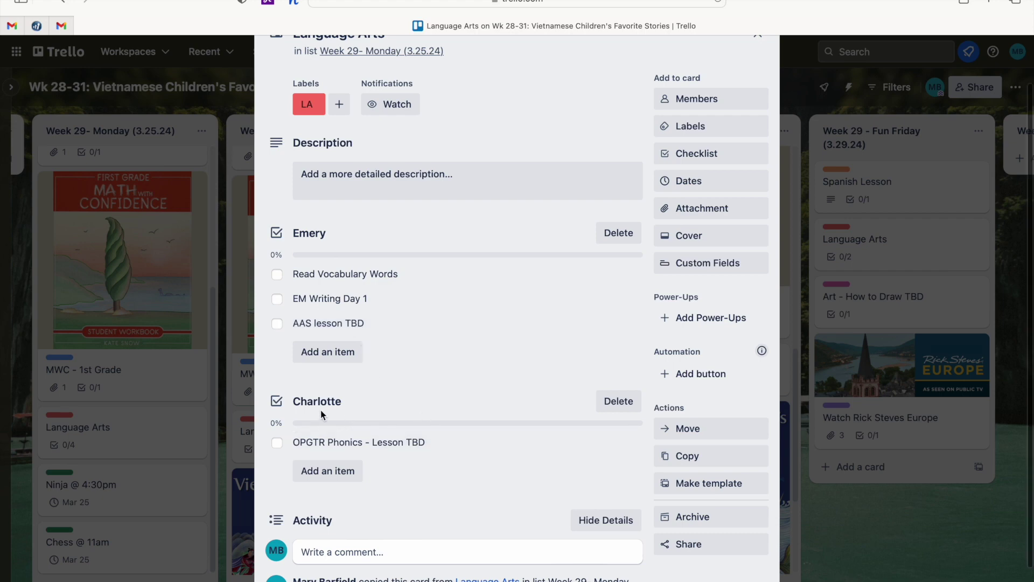
pyautogui.scroll(1, 376, 439)
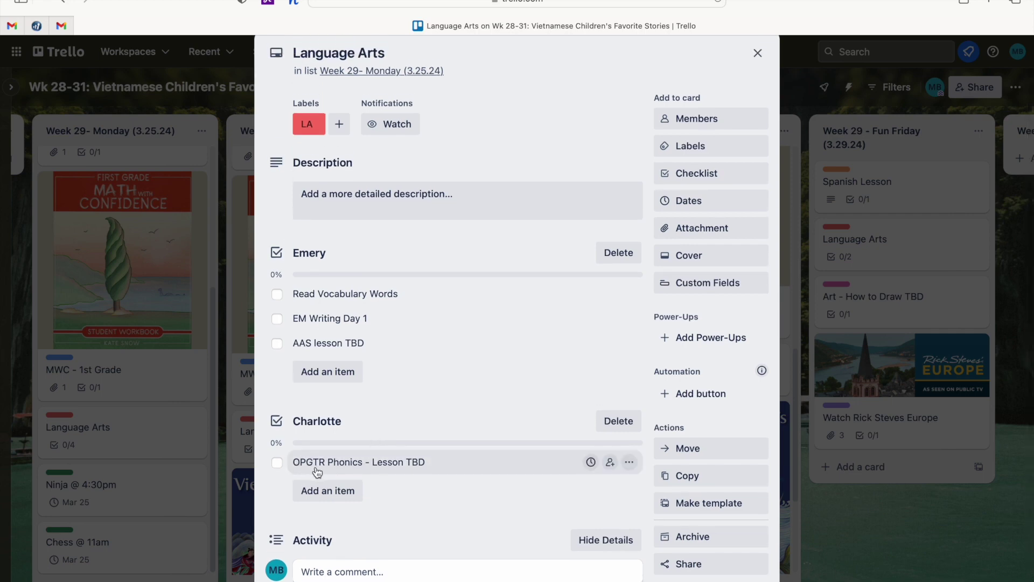
pyautogui.click(758, 54)
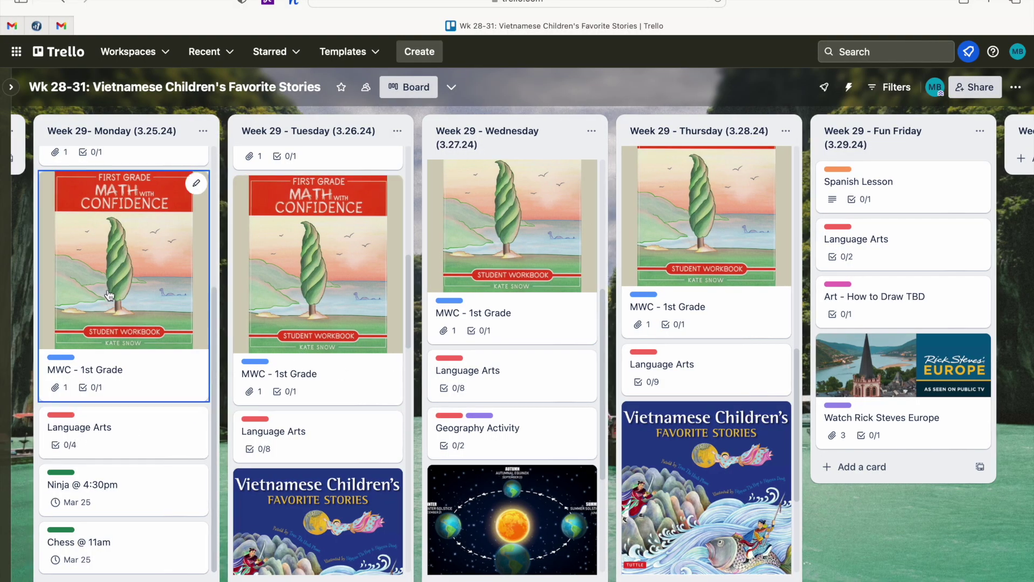
pyautogui.scroll(3, 106, 277)
pyautogui.scroll(2, 106, 277)
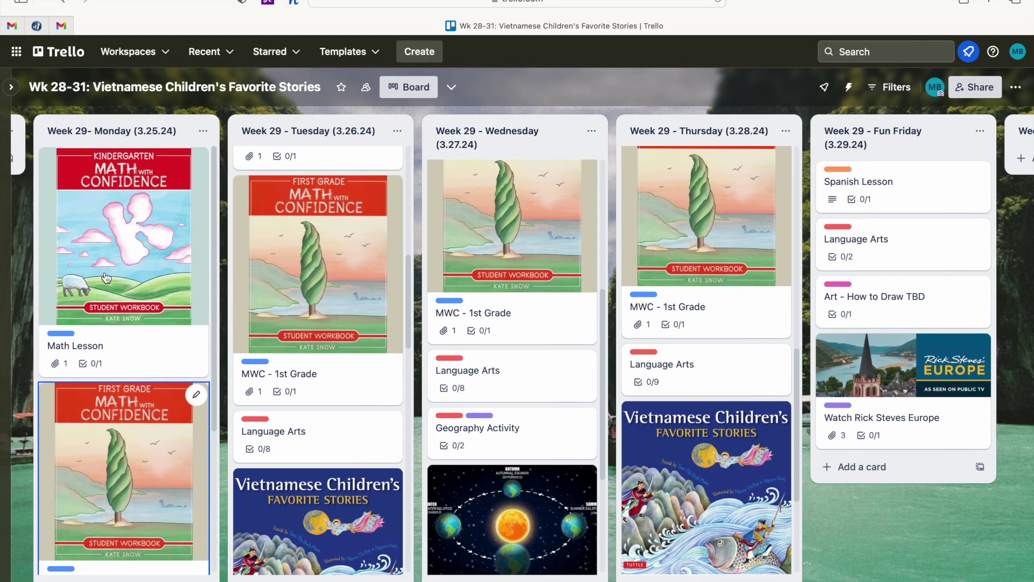
# Step: Review the checklists in the Week 29 Tuesday, Wednesday and Thursday Language Arts cards
pyautogui.click(324, 439)
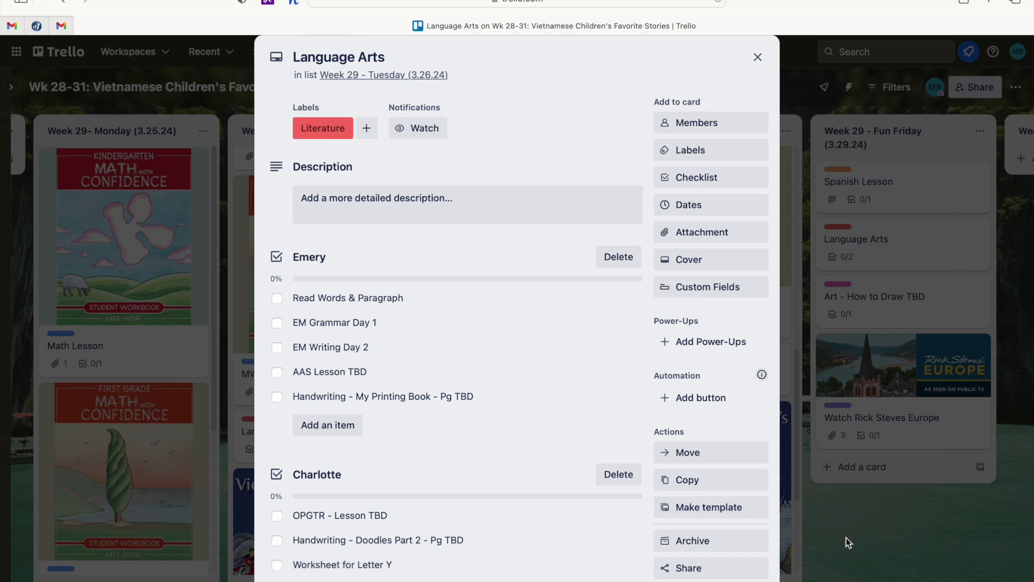
pyautogui.click(845, 537)
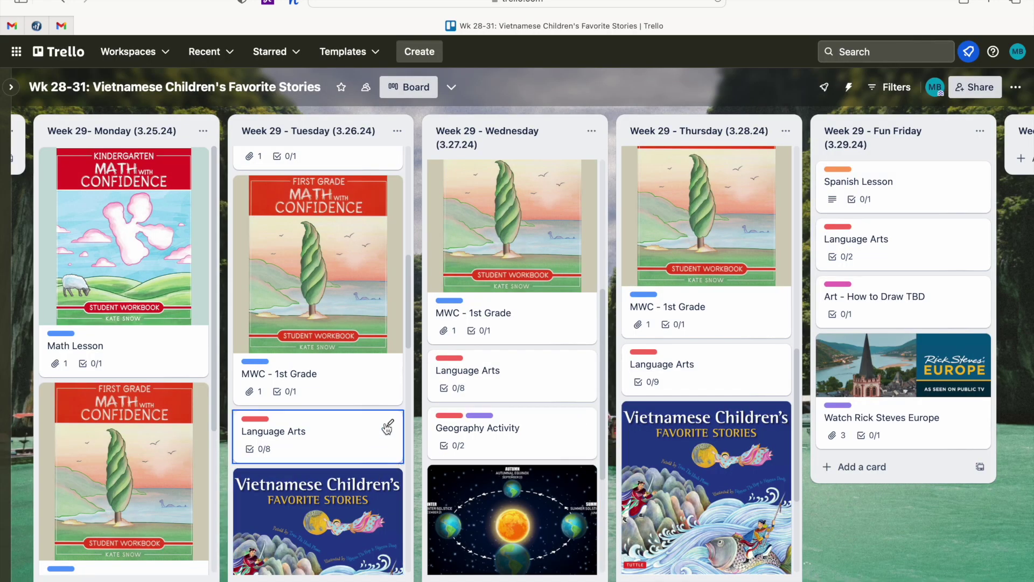
pyautogui.click(528, 385)
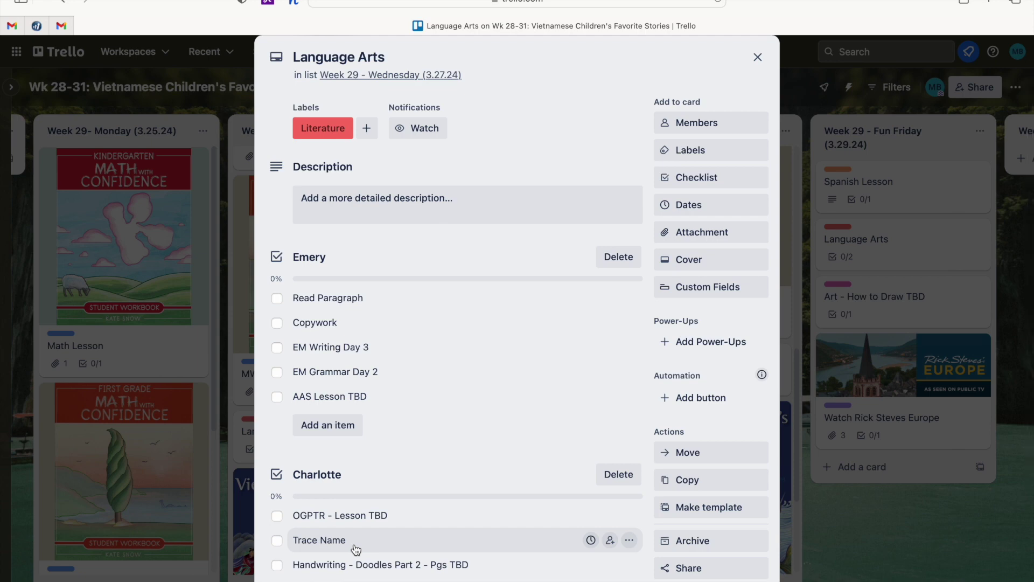
pyautogui.click(962, 493)
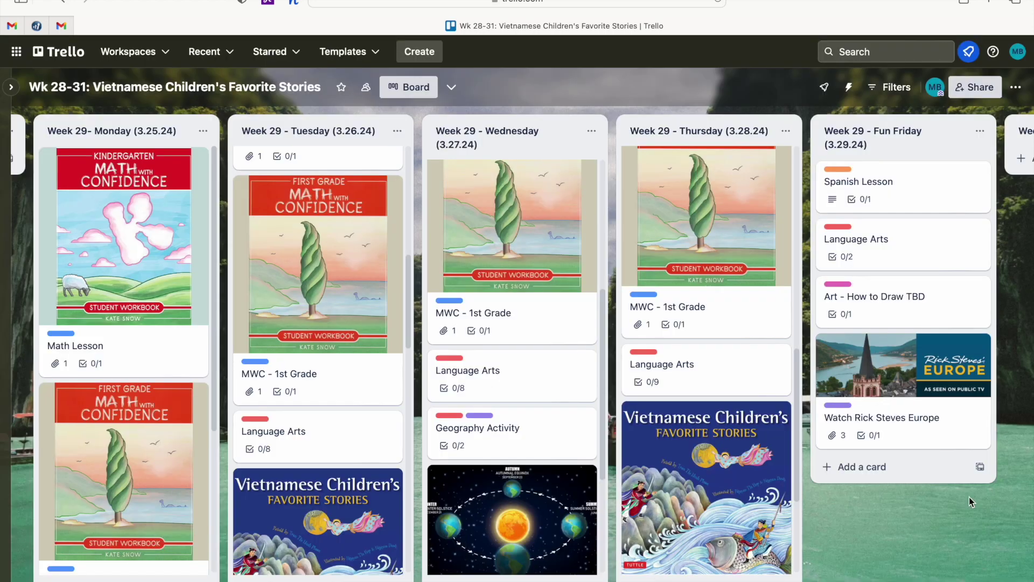
pyautogui.click(690, 377)
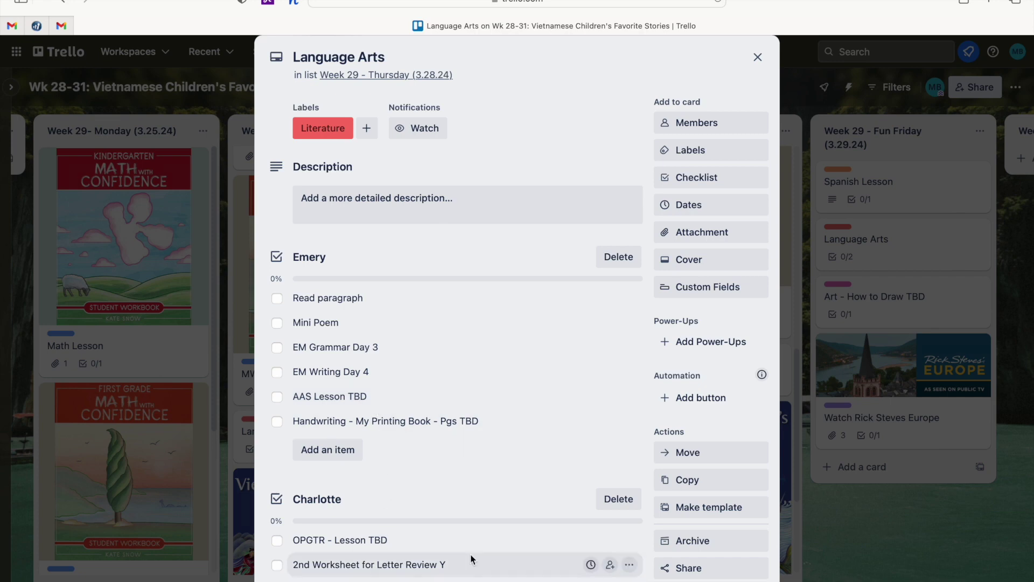
# Step: Review the checklist in the Week 29 Tuesday "Read Vietnamese Children's Favorite Stories" card and return to the board
pyautogui.click(942, 555)
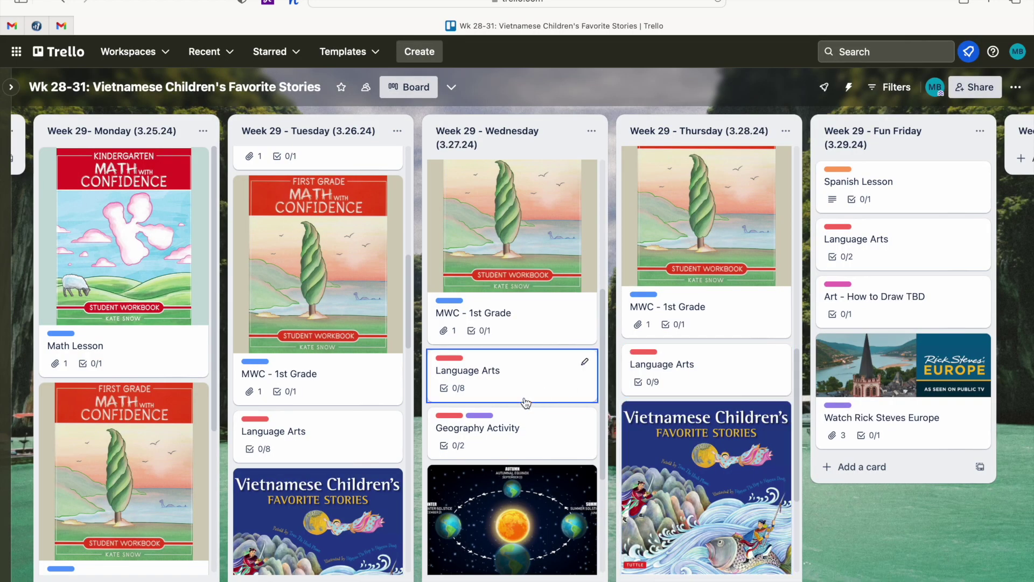
pyautogui.scroll(-5, 323, 497)
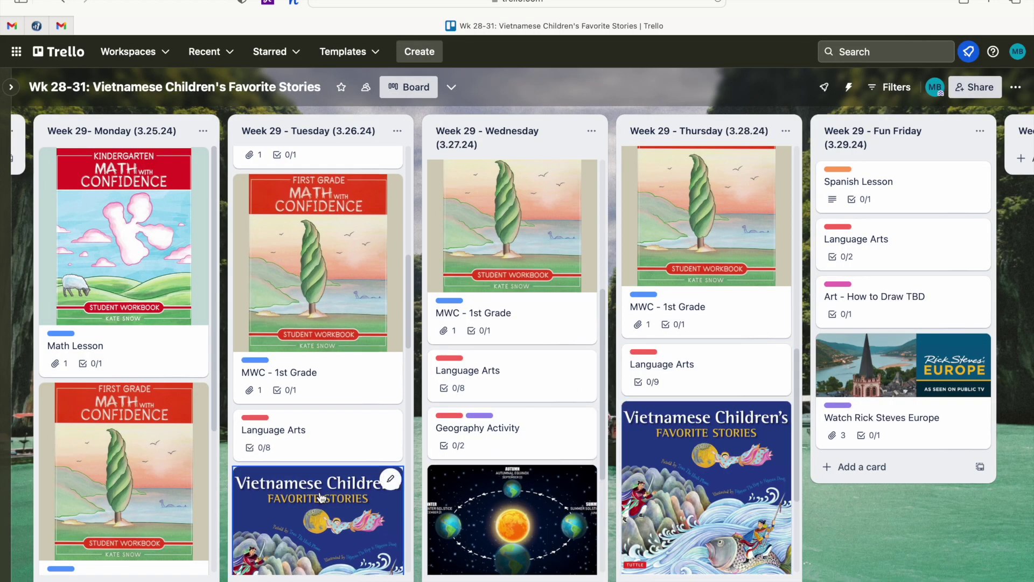
pyautogui.scroll(-3, 322, 497)
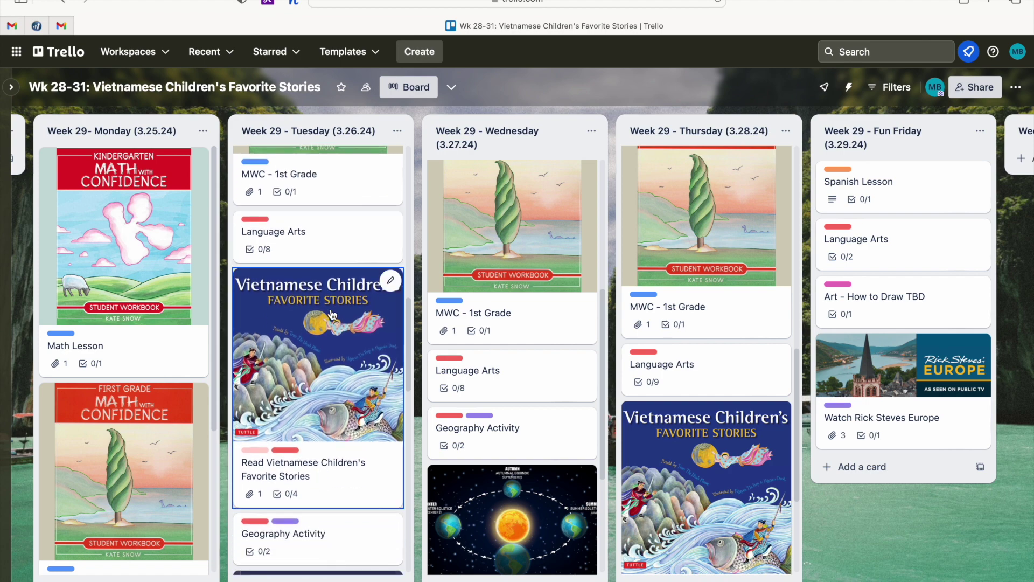
pyautogui.scroll(-2, 695, 457)
pyautogui.scroll(-3, 695, 456)
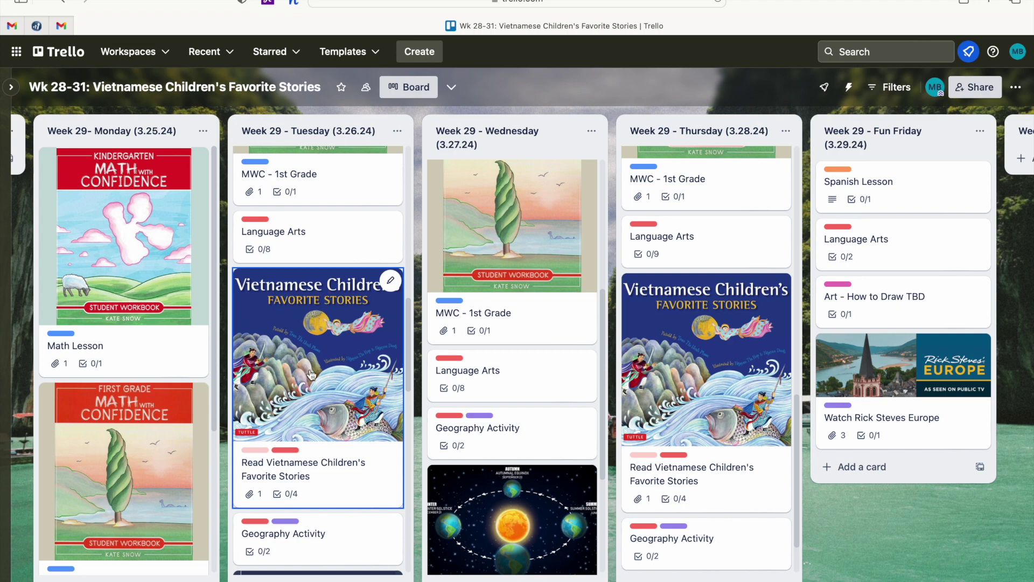
pyautogui.click(343, 425)
pyautogui.scroll(-2, 342, 474)
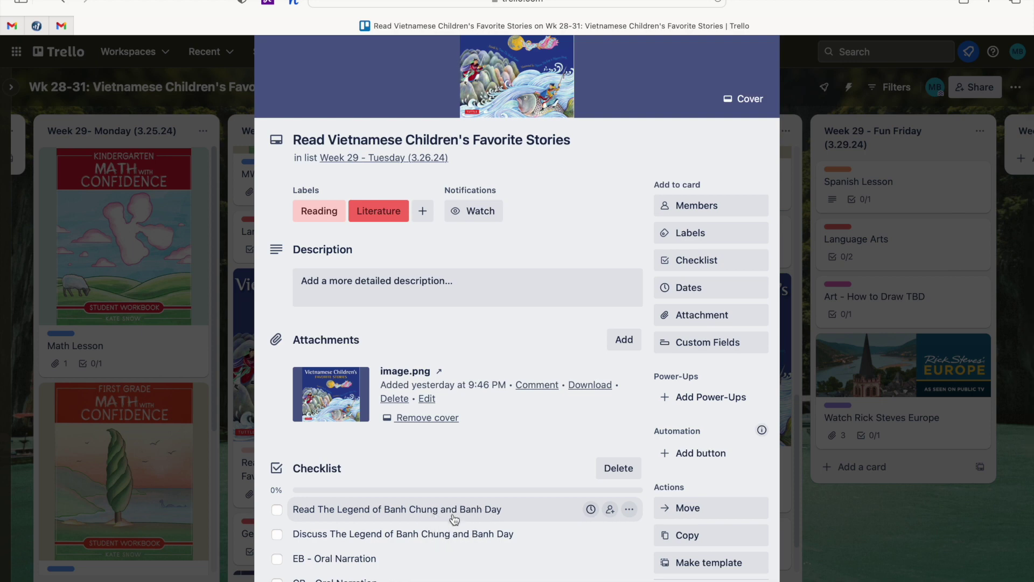
pyautogui.click(876, 552)
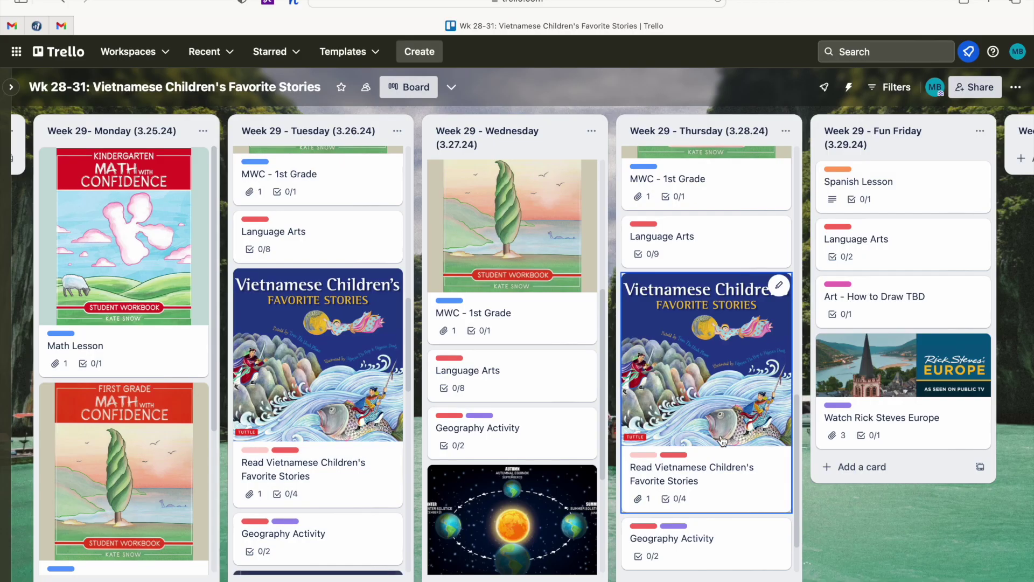
# Step: Look through the remaining geography, reading and extracurricular cards in the Week 29 Tuesday and Thursday lists
pyautogui.scroll(-3, 336, 491)
pyautogui.scroll(-1, 335, 491)
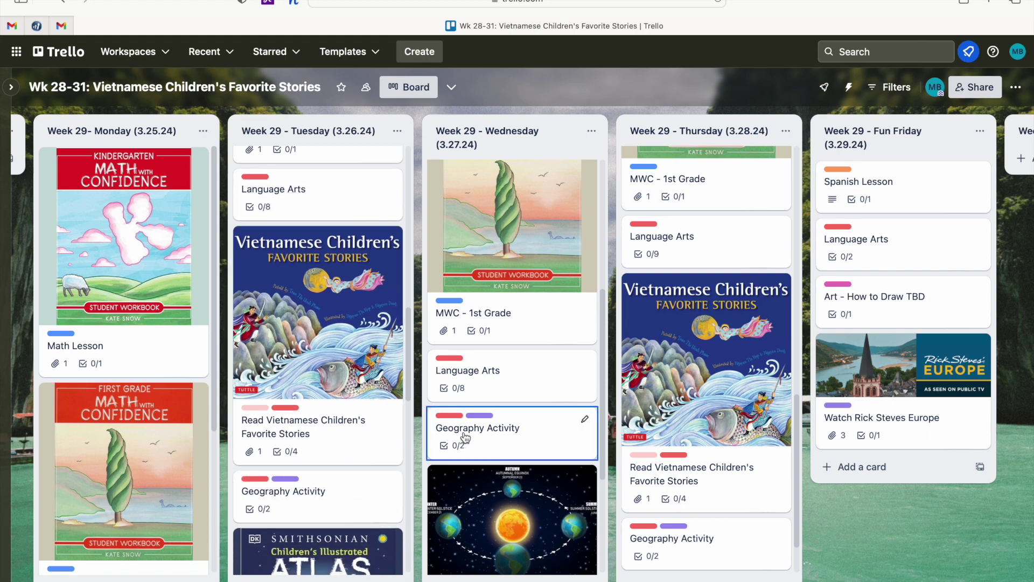
pyautogui.scroll(-2, 663, 555)
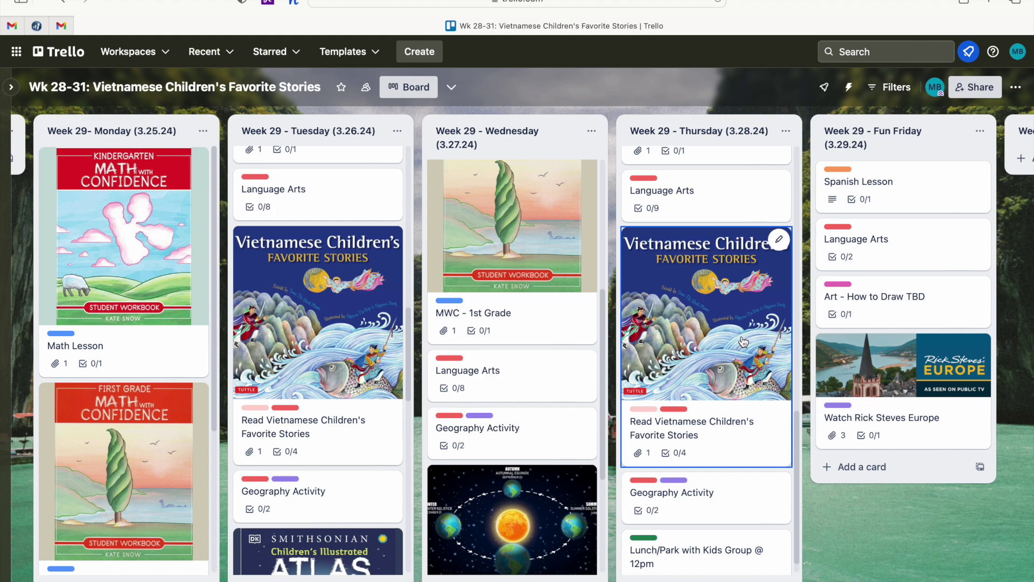
pyautogui.scroll(-3, 364, 424)
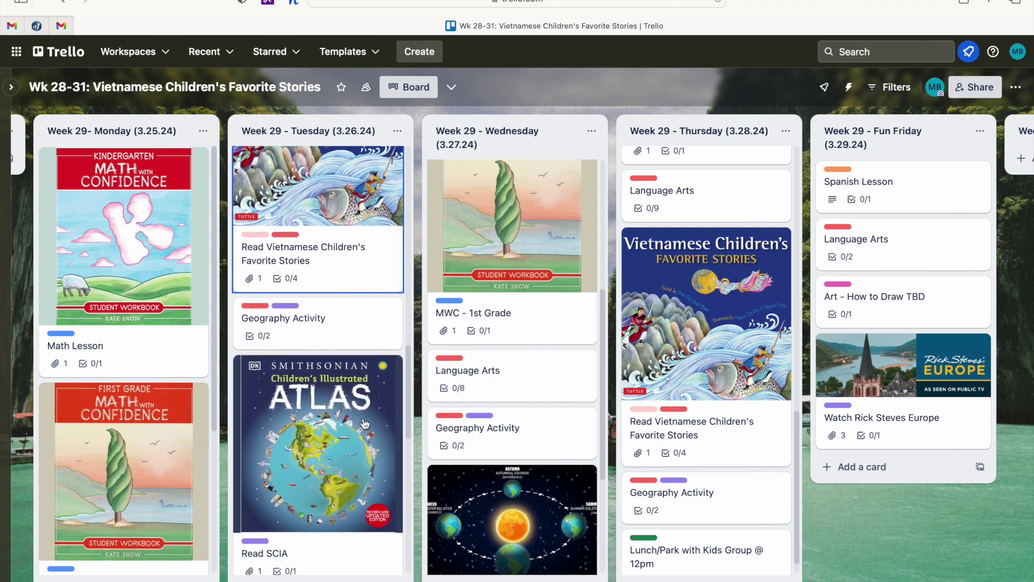
pyautogui.scroll(-1, 685, 464)
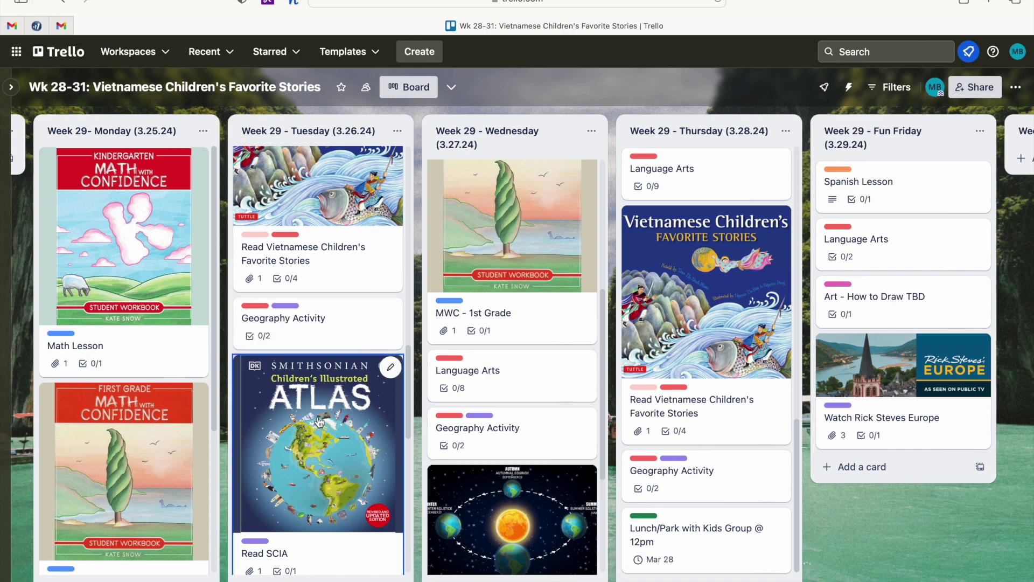
pyautogui.scroll(-1, 319, 422)
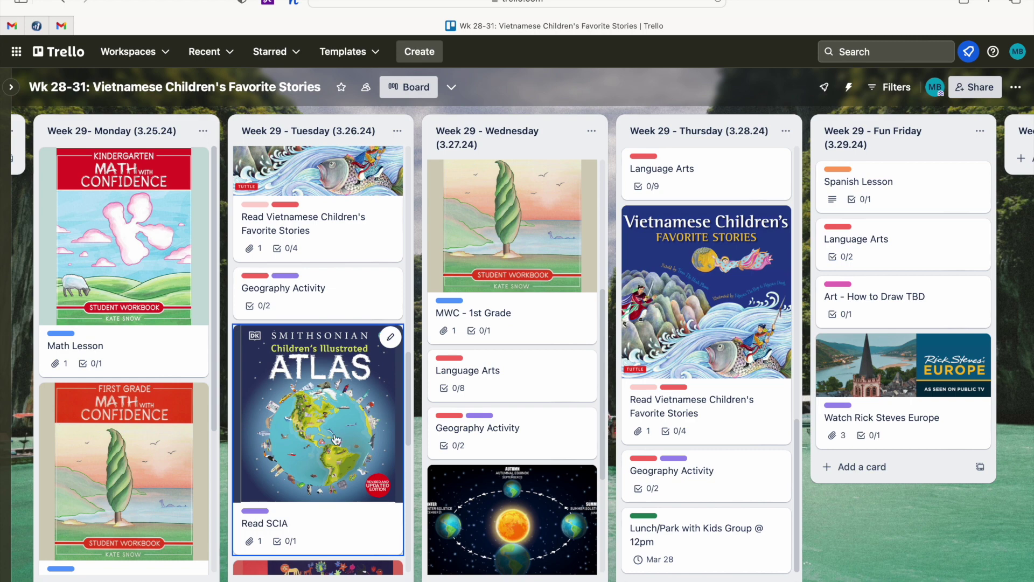
pyautogui.scroll(-5, 279, 460)
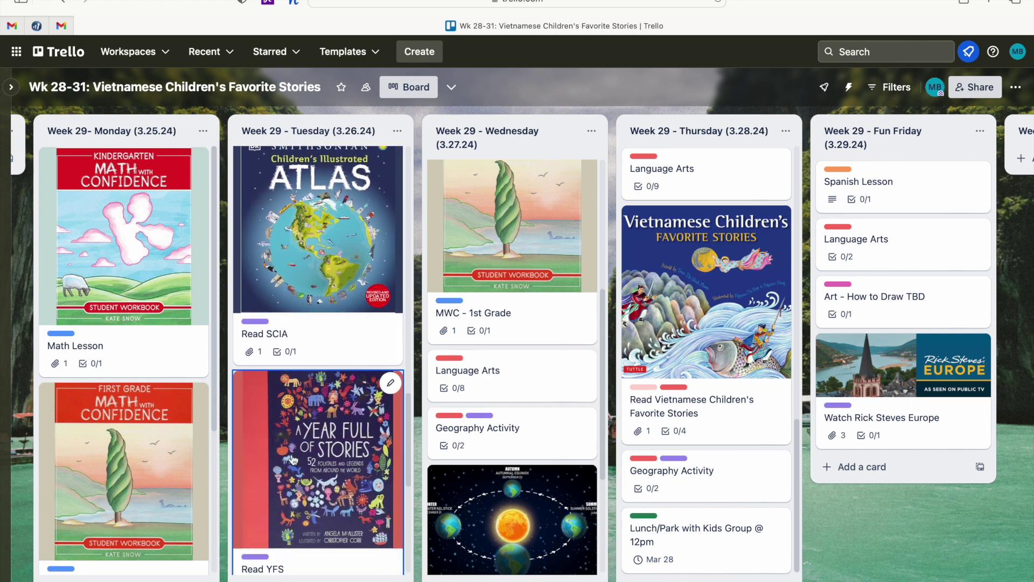
pyautogui.scroll(-5, 302, 457)
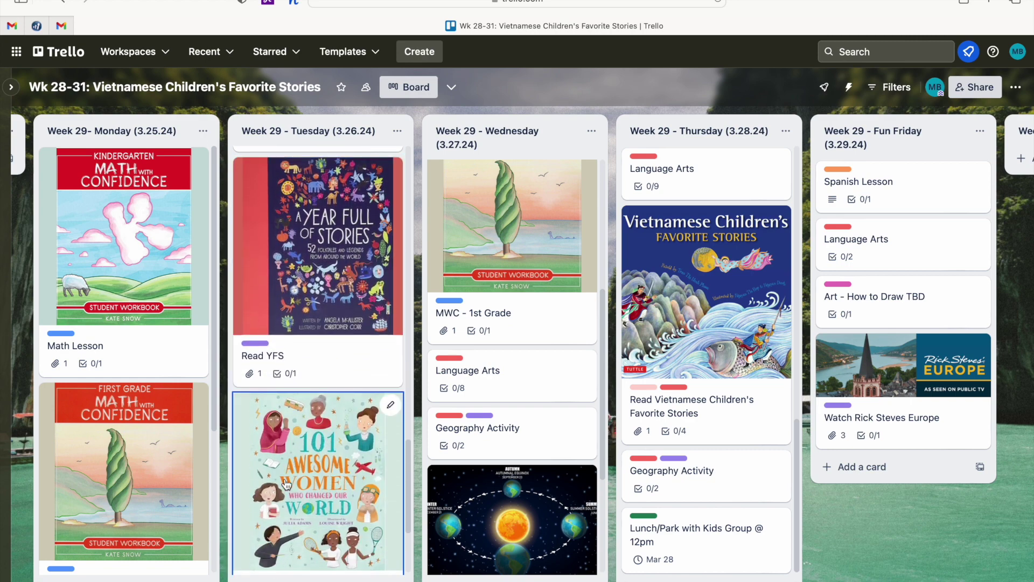
pyautogui.scroll(-4, 301, 487)
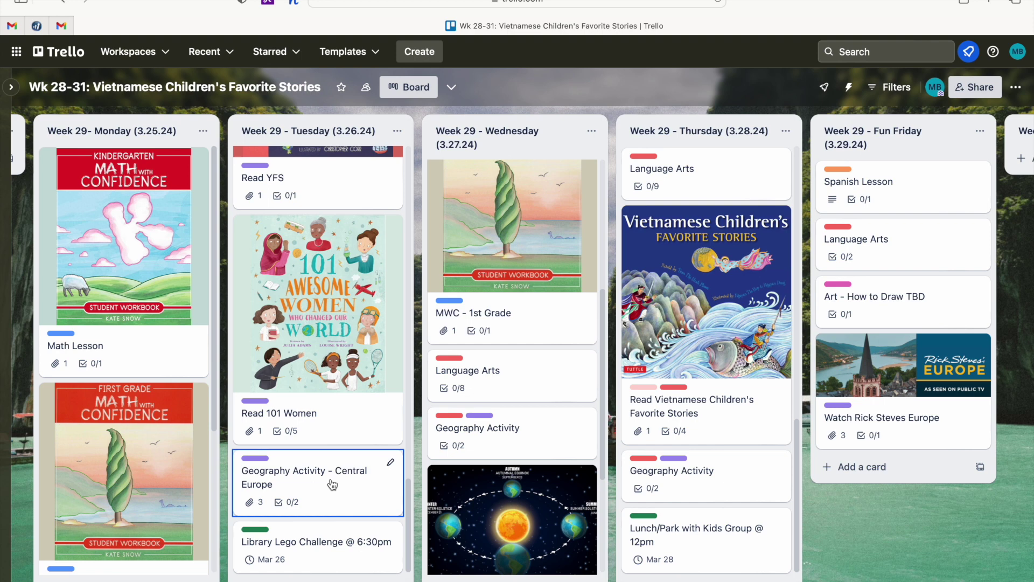
# Step: In the Week 29 Tuesday "Read 101 Women" card, mark the first two checklist items complete and clear both again
pyautogui.click(322, 399)
pyautogui.scroll(-3, 416, 406)
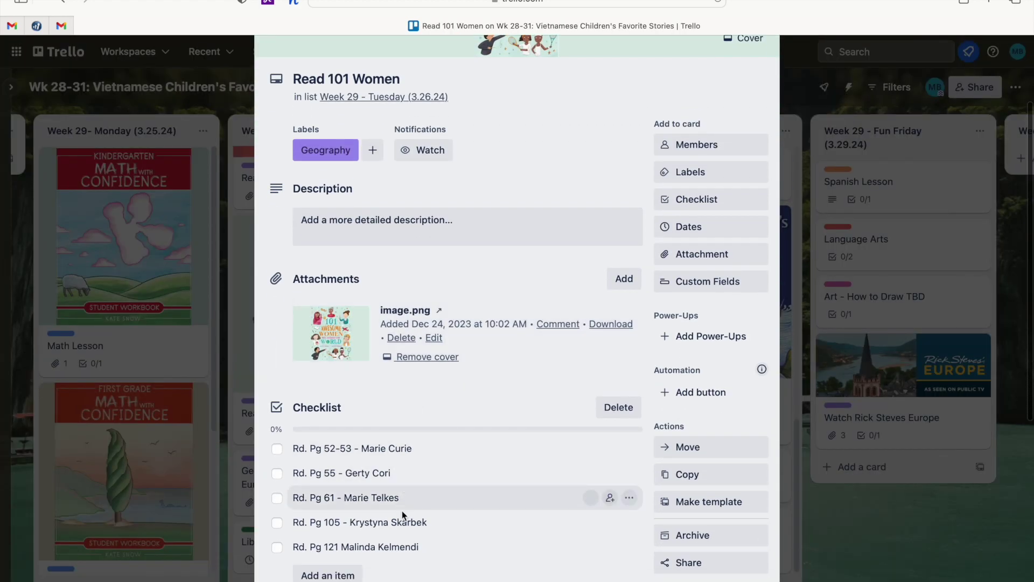
pyautogui.click(277, 448)
pyautogui.click(277, 473)
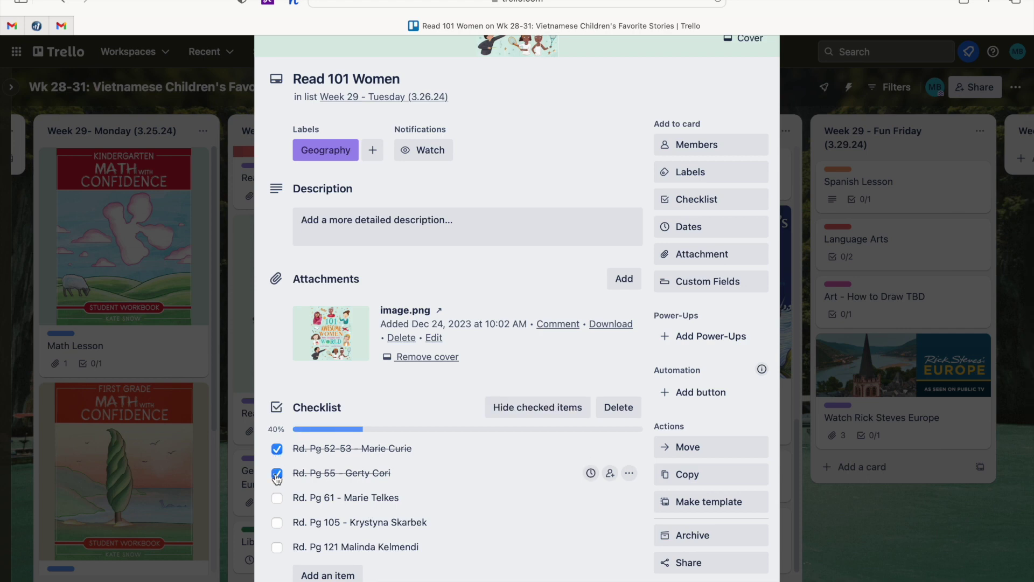
pyautogui.click(277, 474)
pyautogui.click(277, 450)
pyautogui.scroll(1, 278, 458)
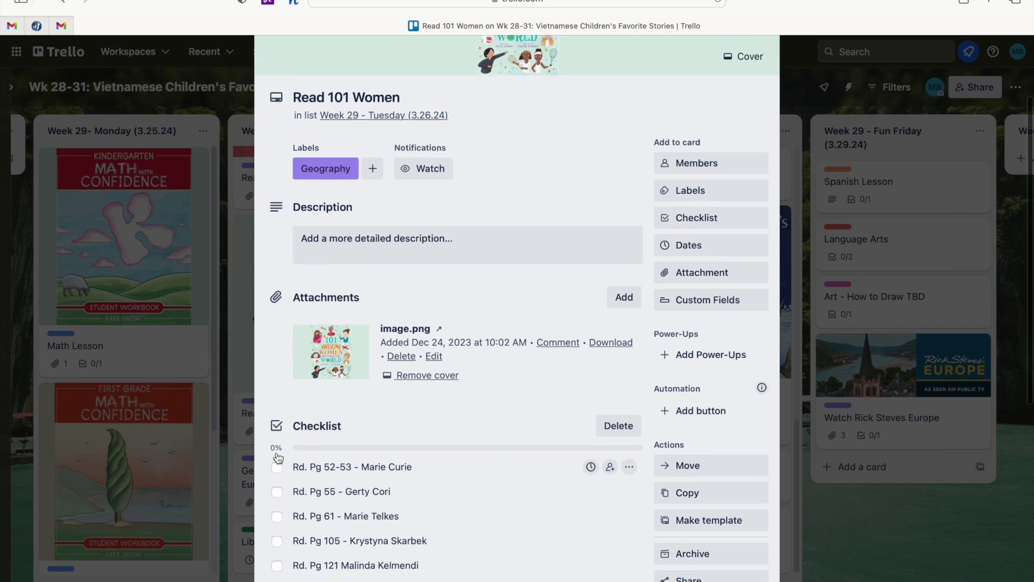
pyautogui.scroll(3, 278, 458)
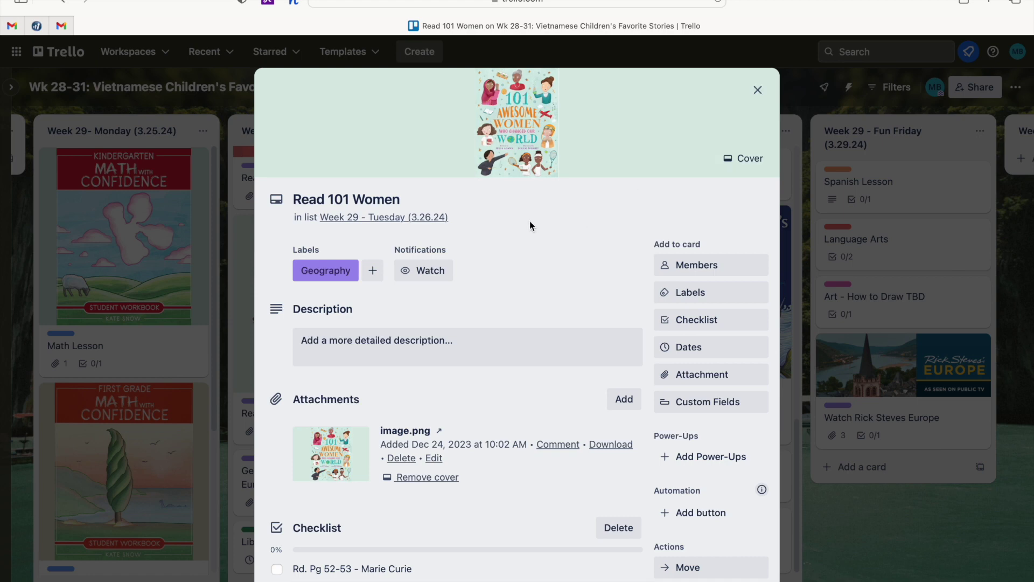
pyautogui.click(757, 91)
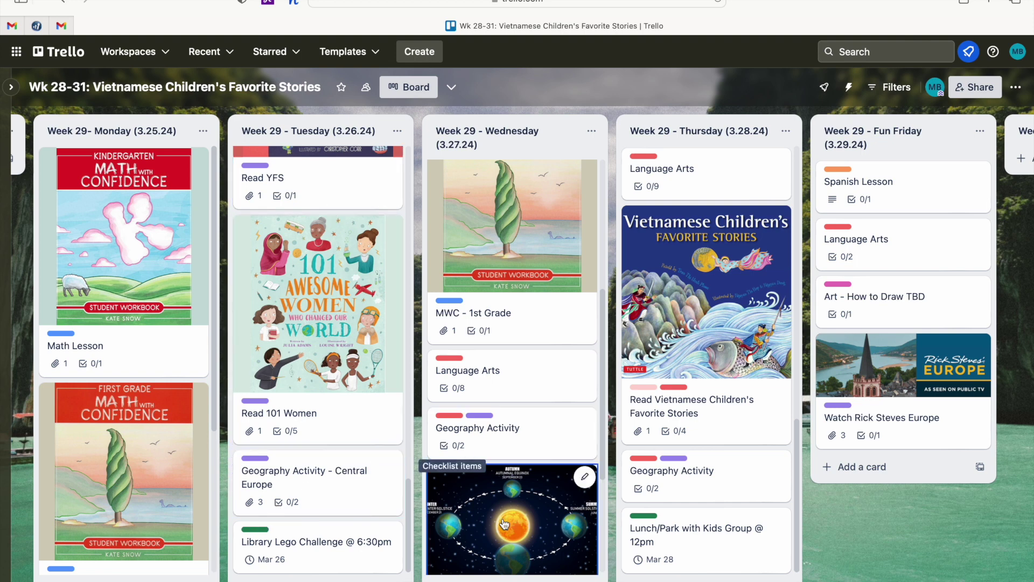
# Step: Review the attachments and To Do checklist in the Week 29 Wednesday "Science Wo. No. 32 The Spring Equinox" card
pyautogui.scroll(-4, 504, 524)
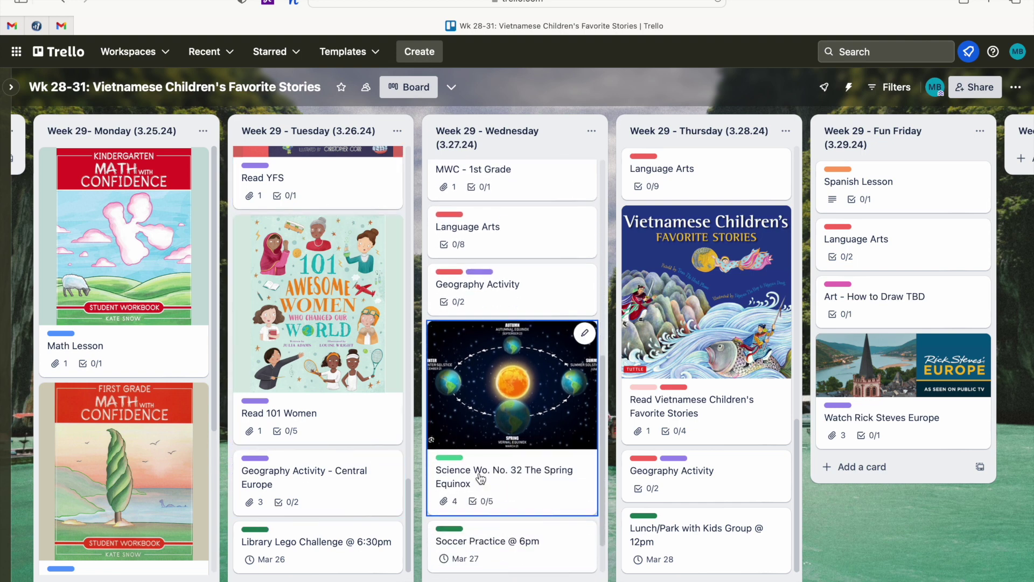
pyautogui.click(508, 422)
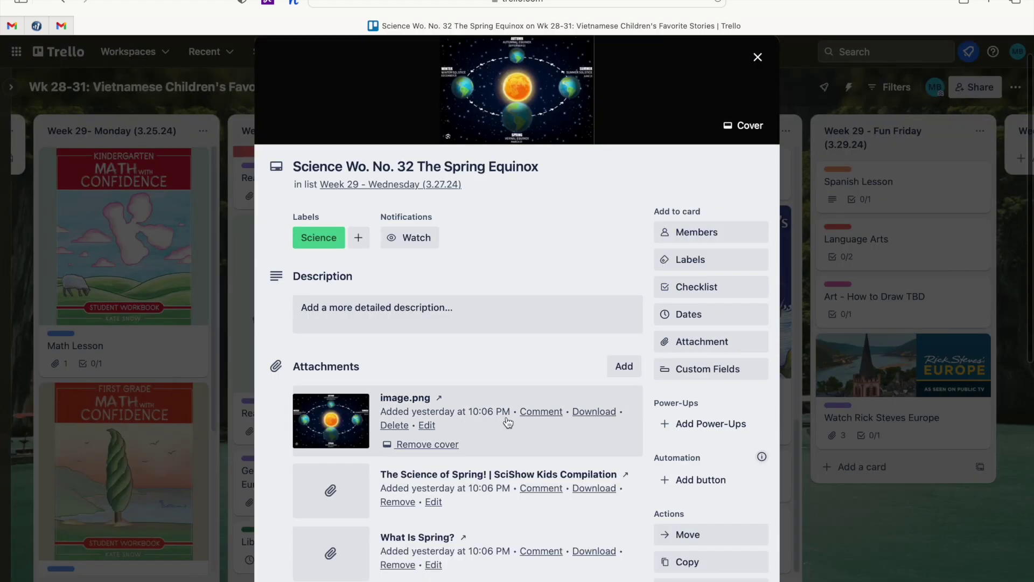
pyautogui.scroll(-2, 508, 423)
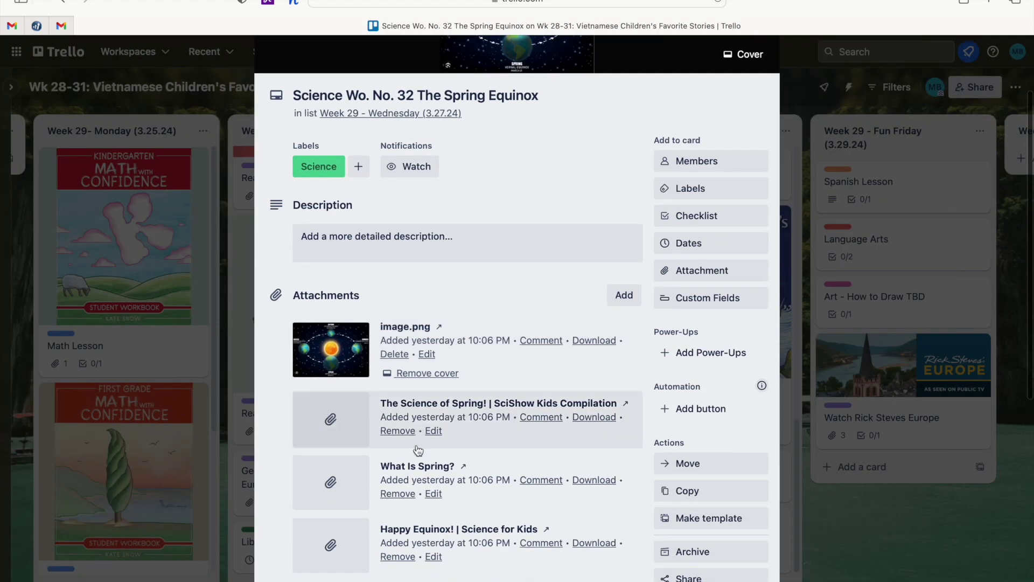
pyautogui.scroll(-1, 418, 483)
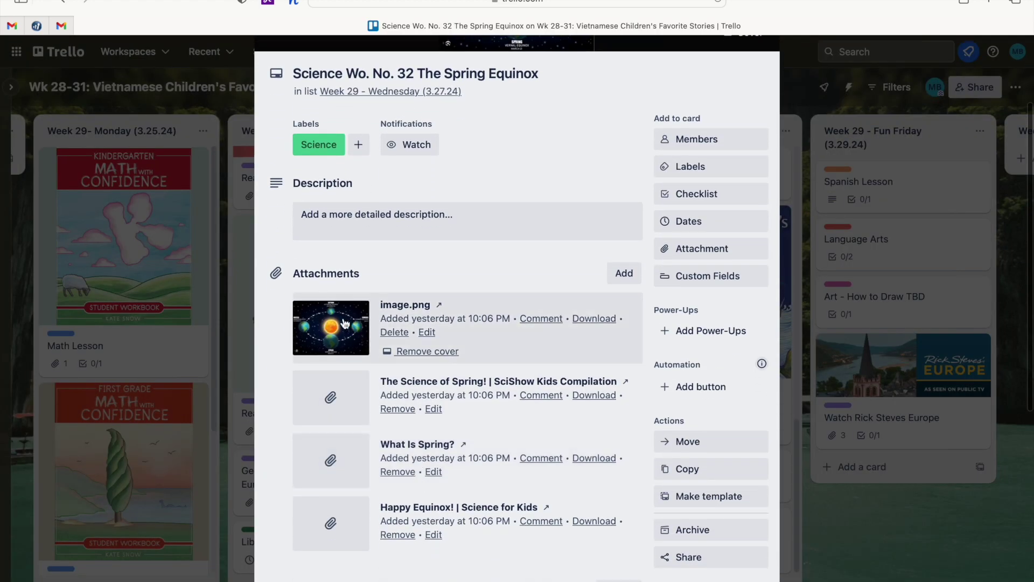
pyautogui.scroll(3, 356, 321)
pyautogui.scroll(-3, 352, 319)
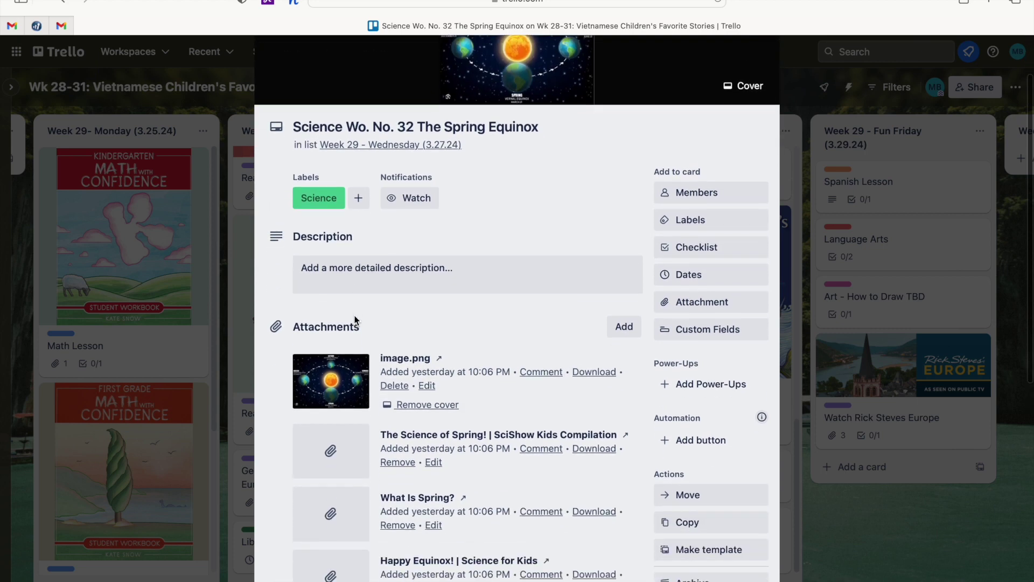
pyautogui.scroll(-3, 354, 319)
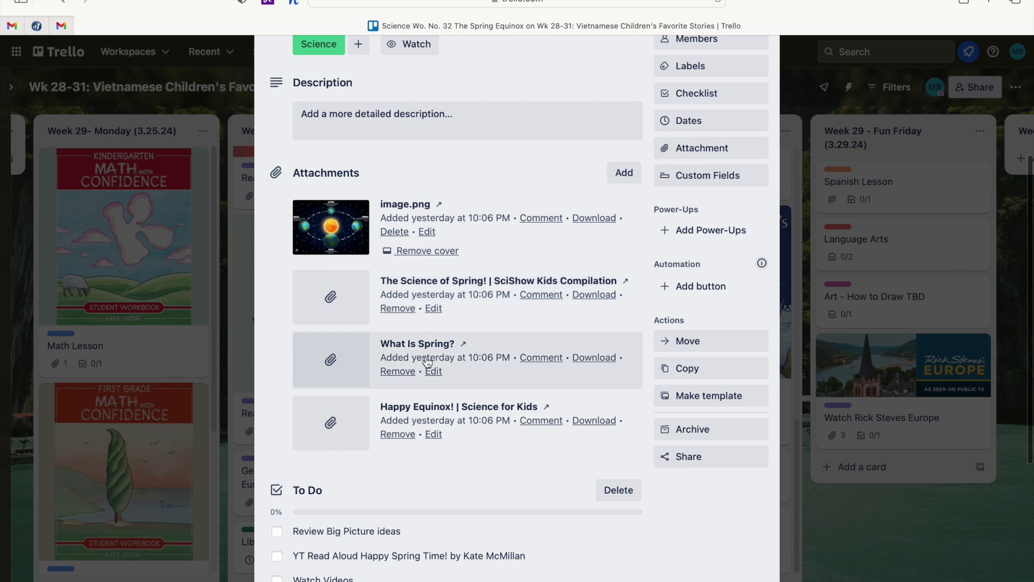
pyautogui.scroll(-1, 431, 427)
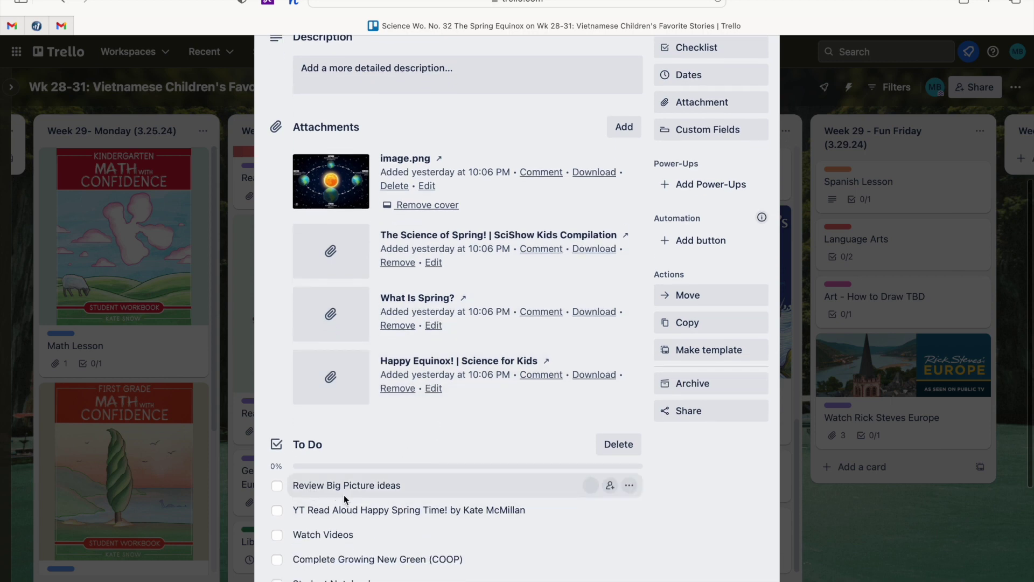
pyautogui.scroll(-1, 354, 516)
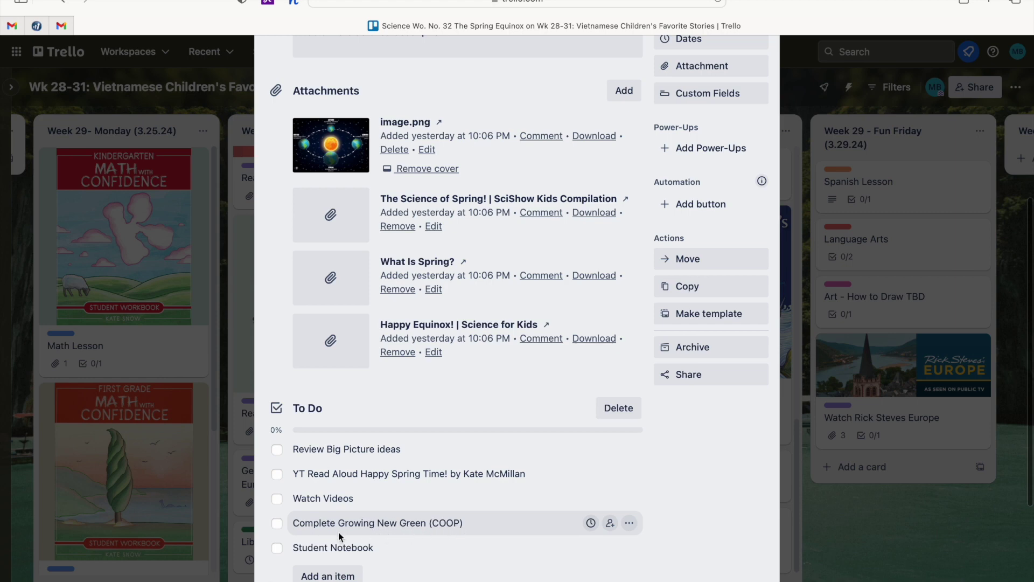
pyautogui.scroll(5, 340, 533)
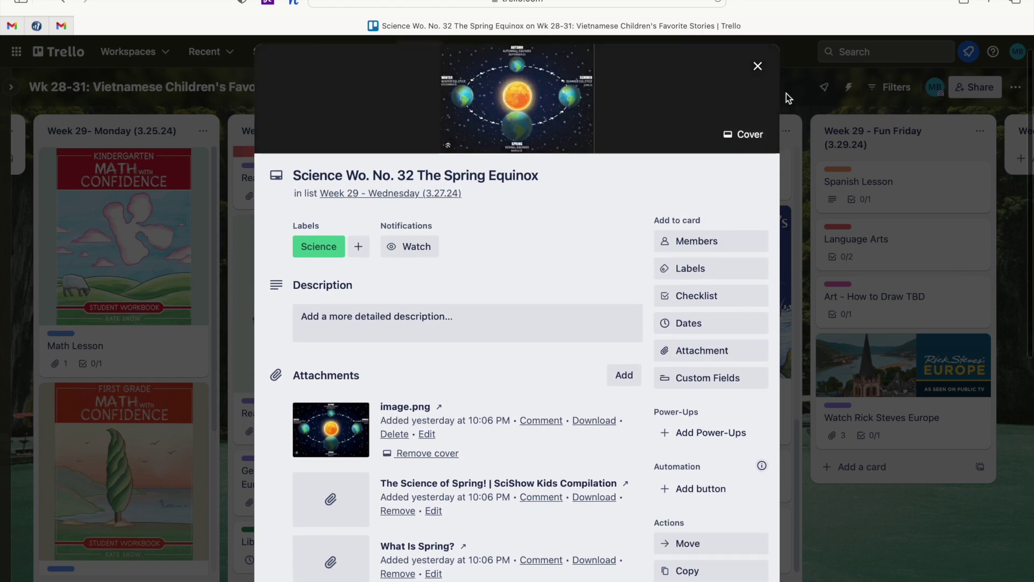
pyautogui.click(757, 65)
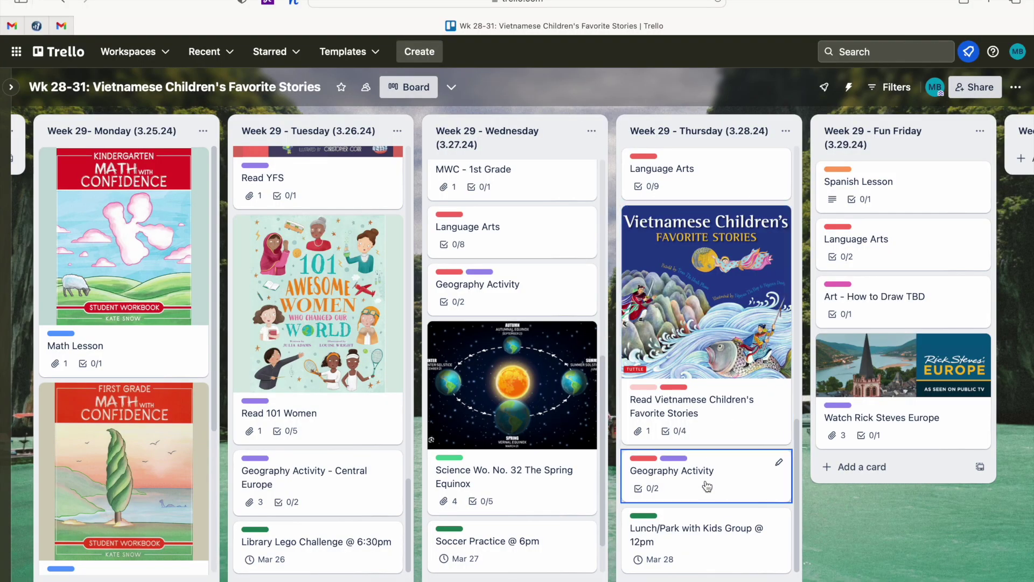
# Step: Return to the start of the Thursday list and review both children's checklists in the Fun Friday Language Arts card
pyautogui.scroll(1, 697, 263)
pyautogui.scroll(8, 697, 262)
pyautogui.scroll(6, 696, 262)
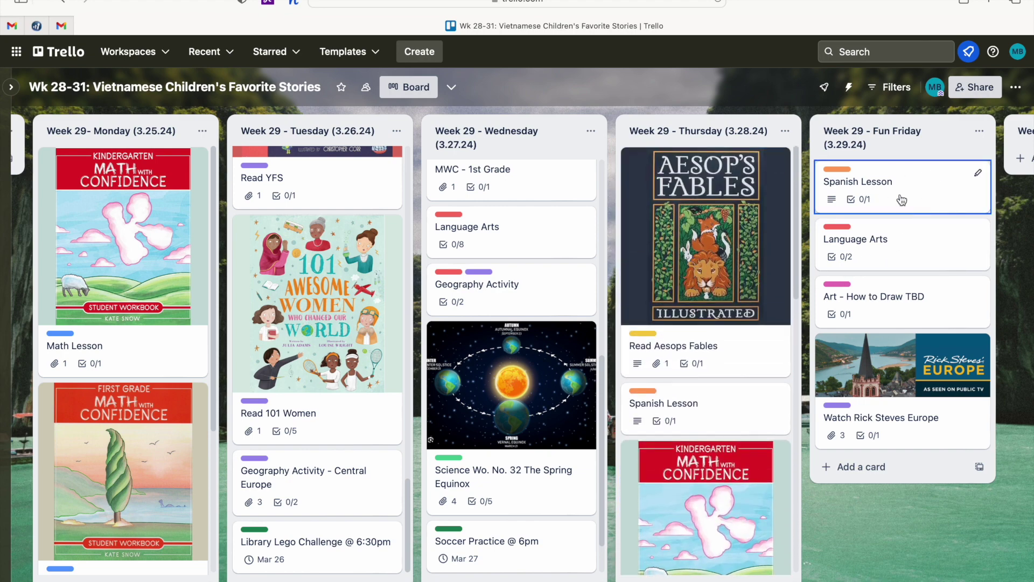
pyautogui.click(899, 256)
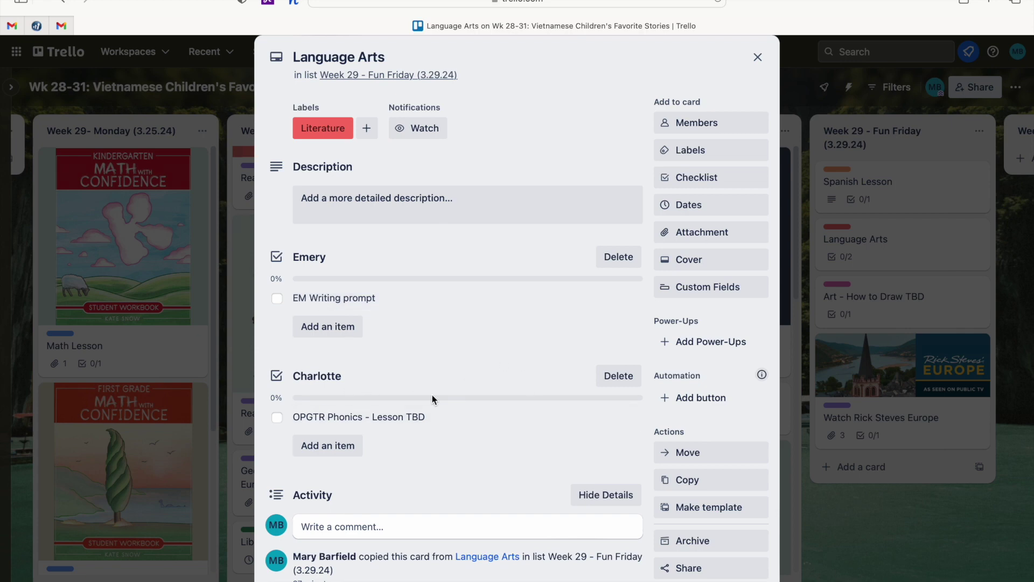
pyautogui.click(757, 57)
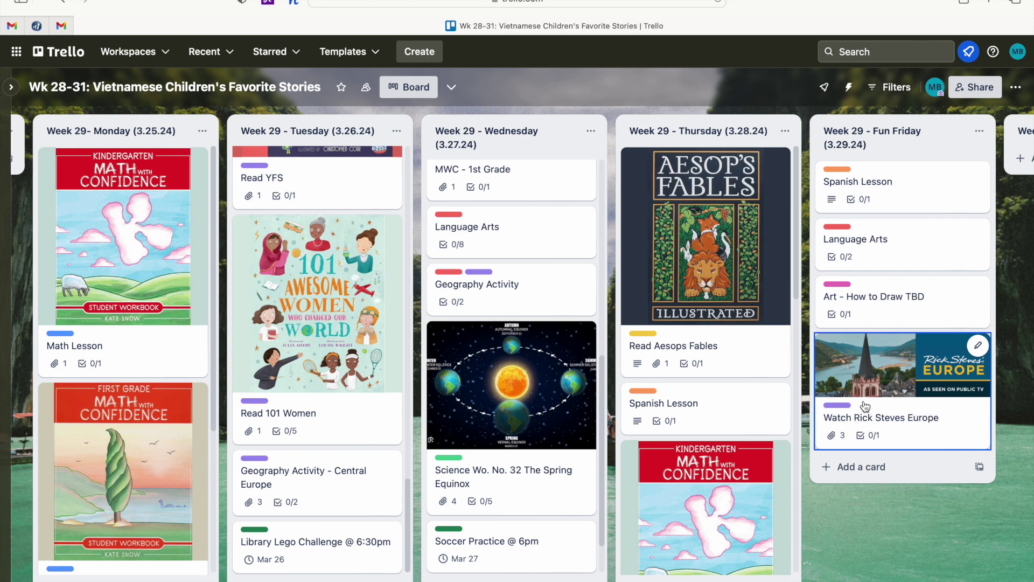
# Step: Review the video attachments in the Week 29 Fun Friday "Watch Rick Steves Europe" card and close it
pyautogui.click(922, 386)
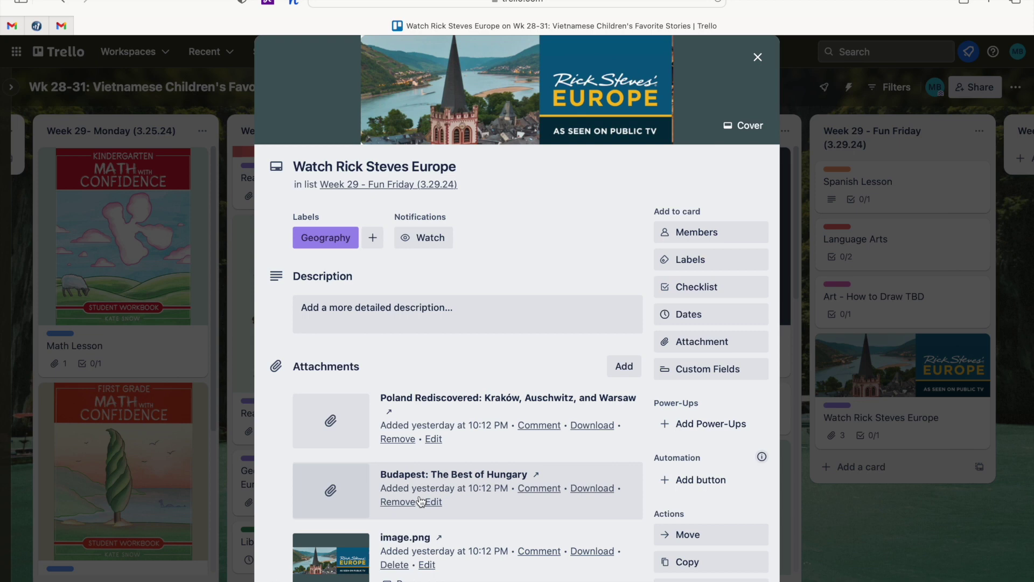
pyautogui.scroll(-1, 421, 502)
pyautogui.scroll(-4, 422, 502)
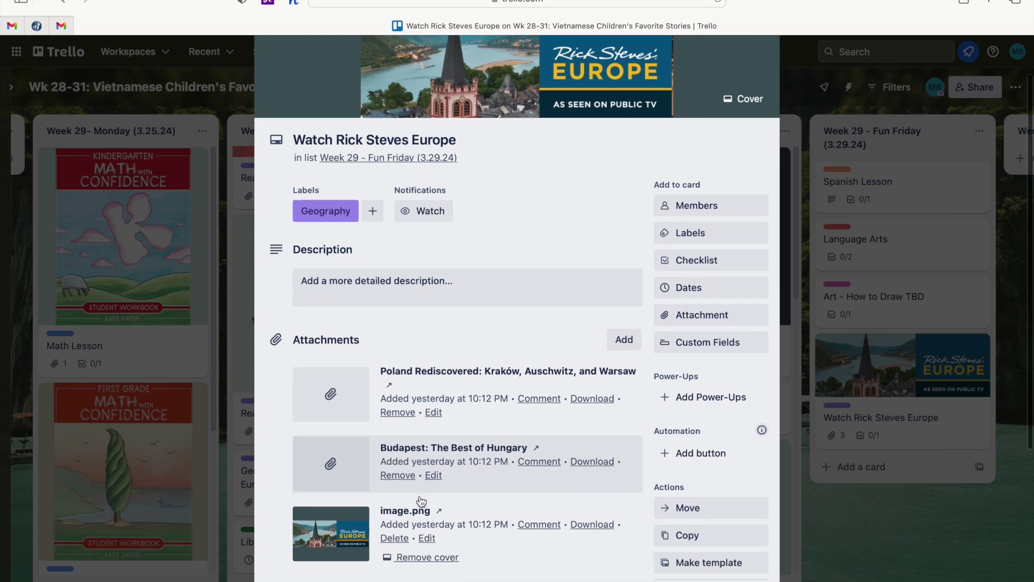
pyautogui.click(421, 503)
pyautogui.scroll(5, 613, 230)
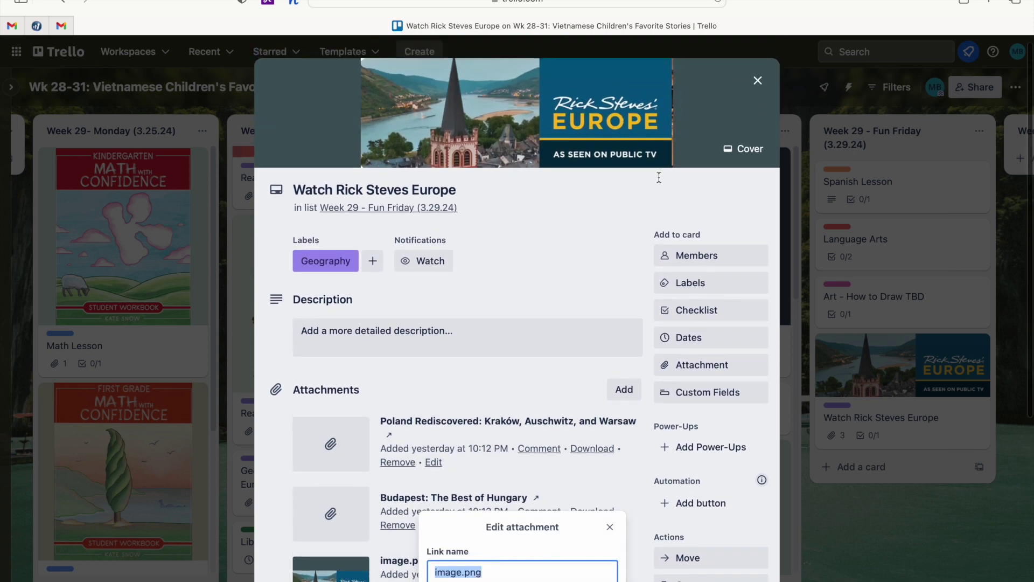
pyautogui.click(754, 81)
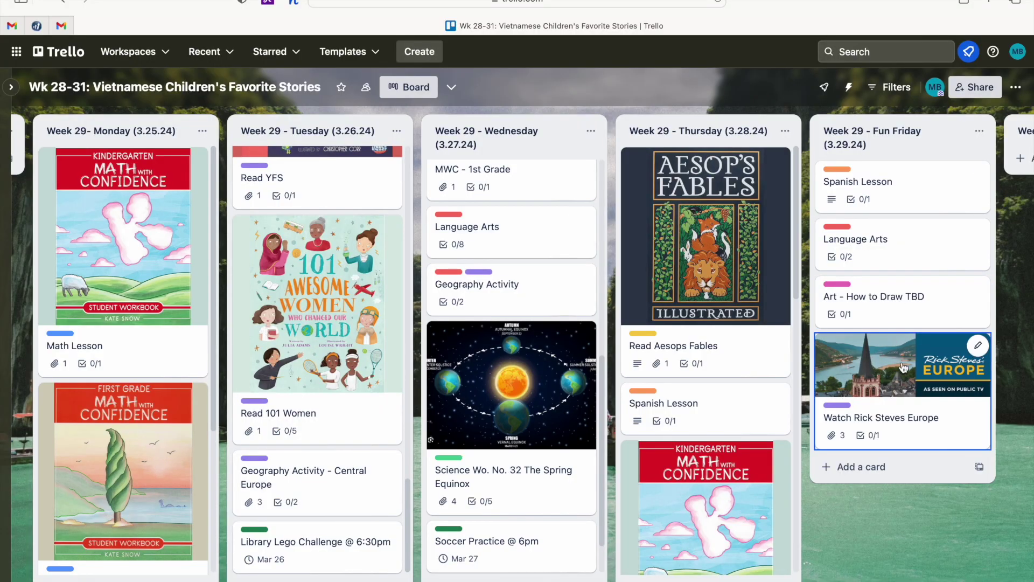